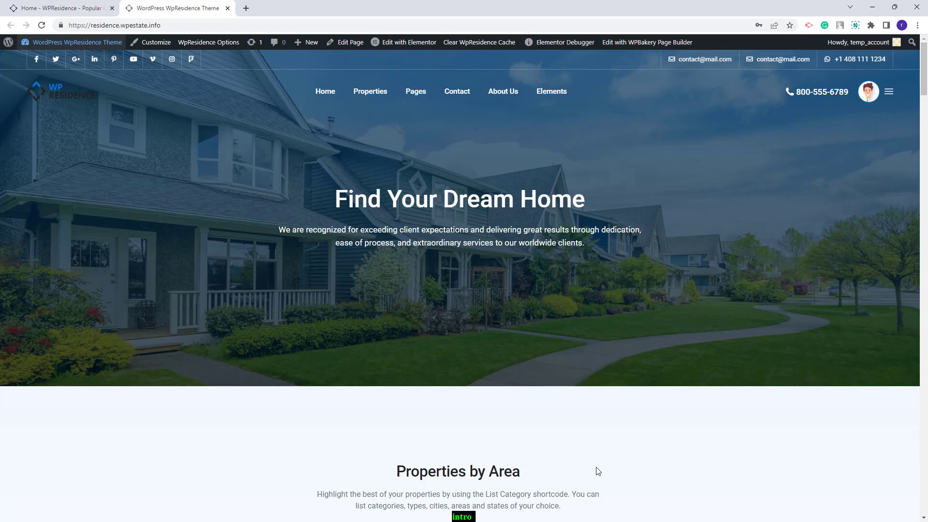
Open the homepage in Elementor in a new tab and drag the Search Form Builder widget into the hero.
right_click(412, 44)
click(432, 52)
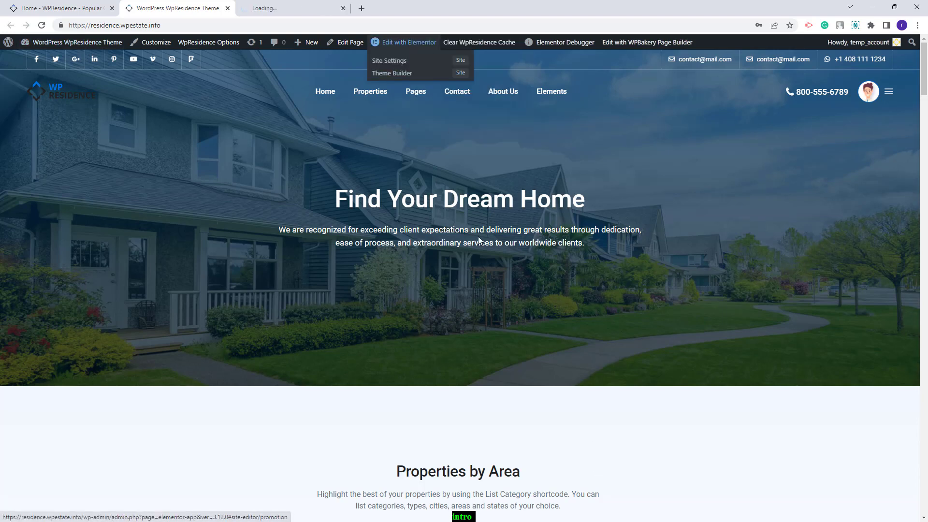
key(ctrl+Tab)
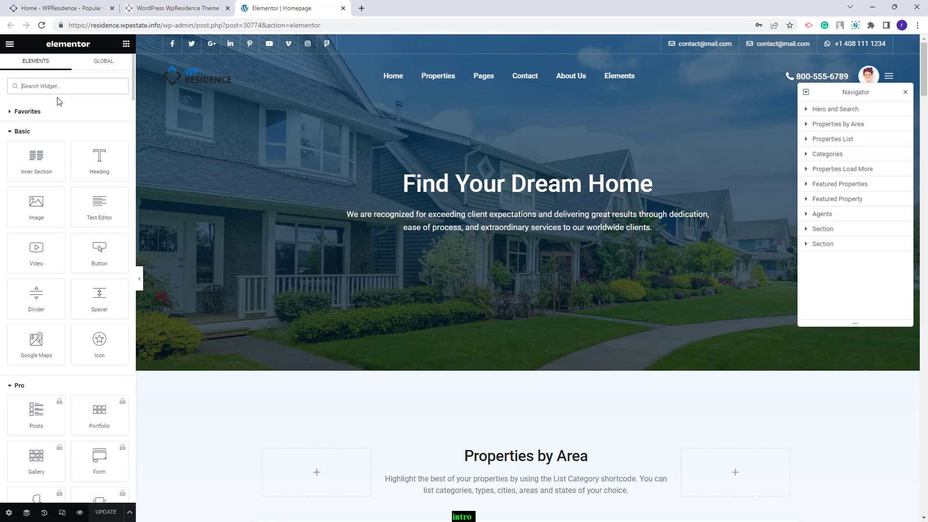
text(search)
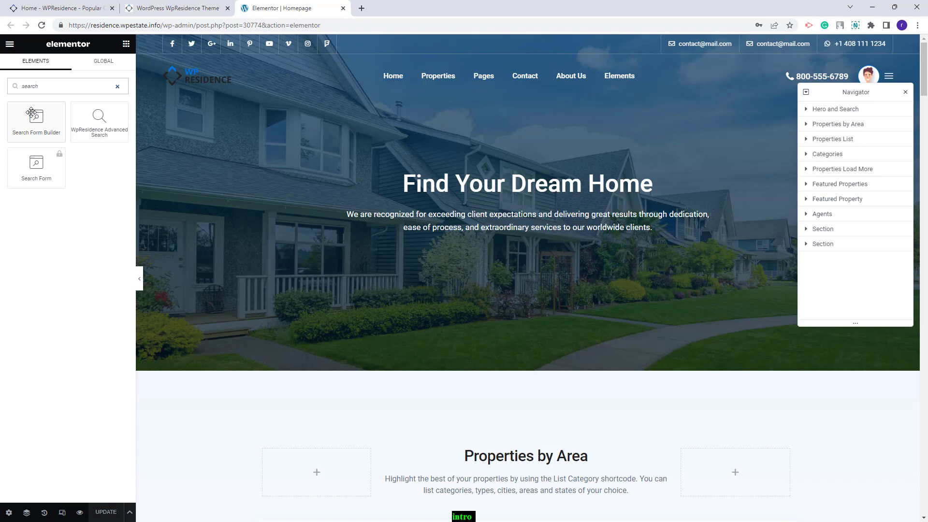
drag(31, 113, 306, 228)
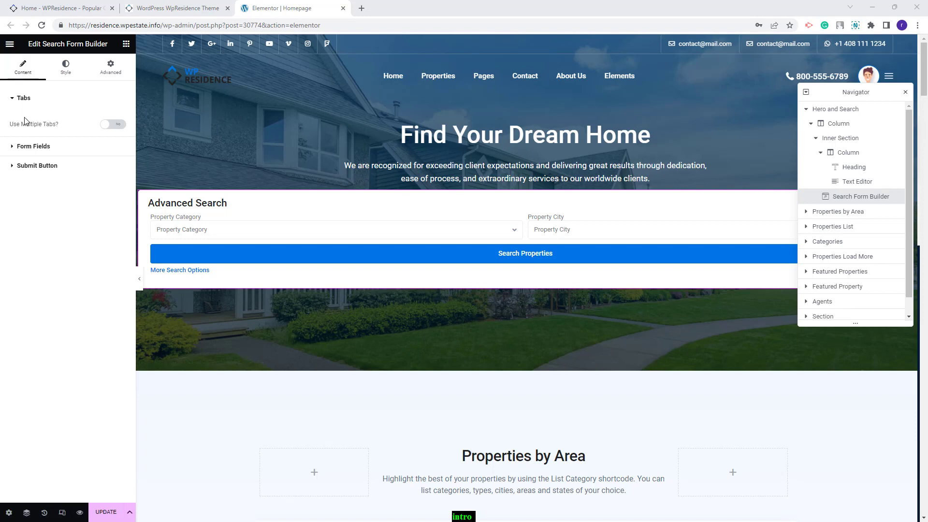
Enable Use Multiple Tabs based on property Type, adding Invest, Rentals and Sales as tabs.
click(116, 125)
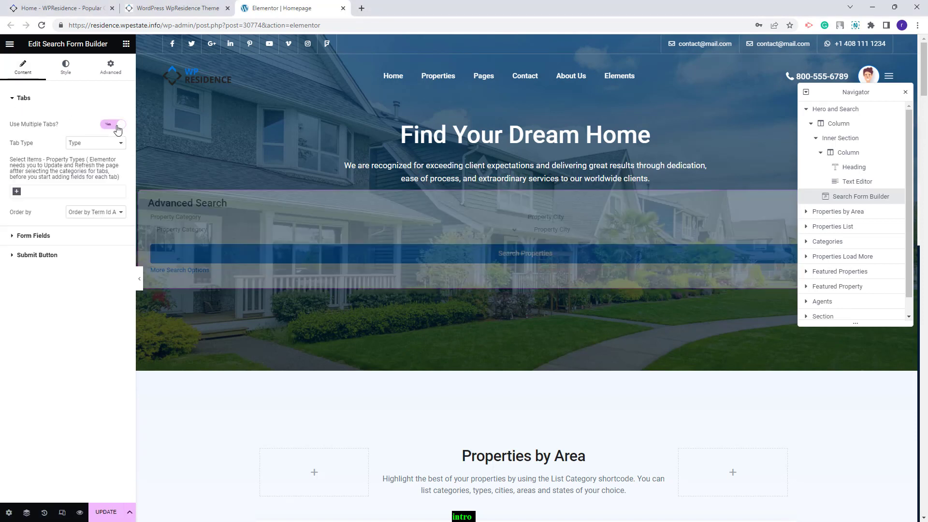
click(79, 145)
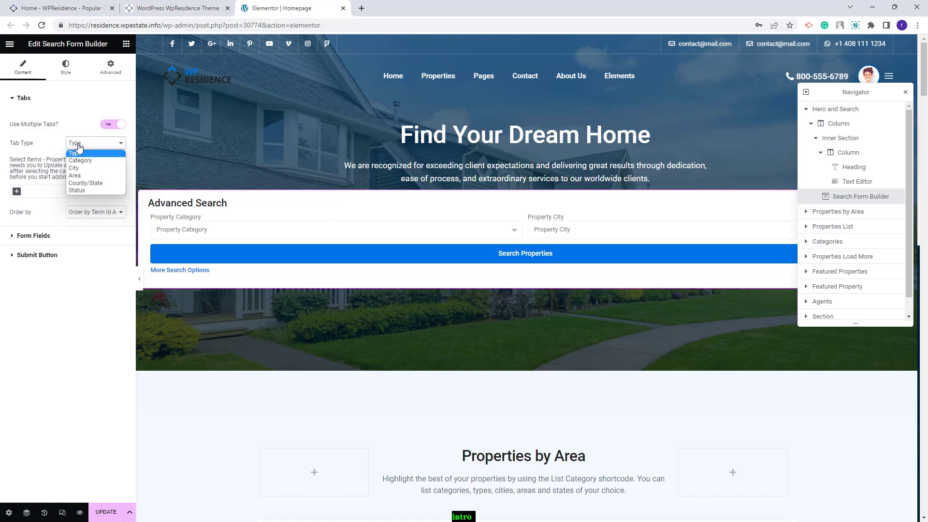
click(80, 153)
click(16, 191)
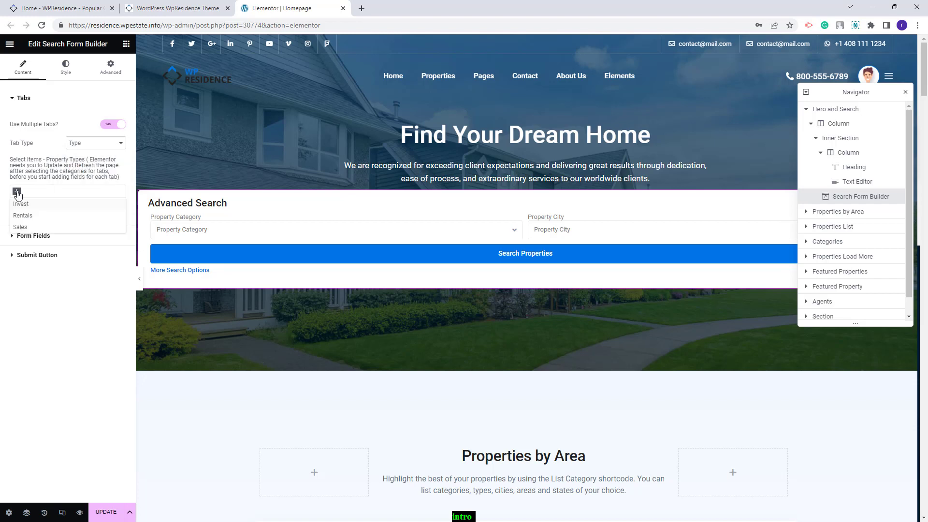
click(22, 209)
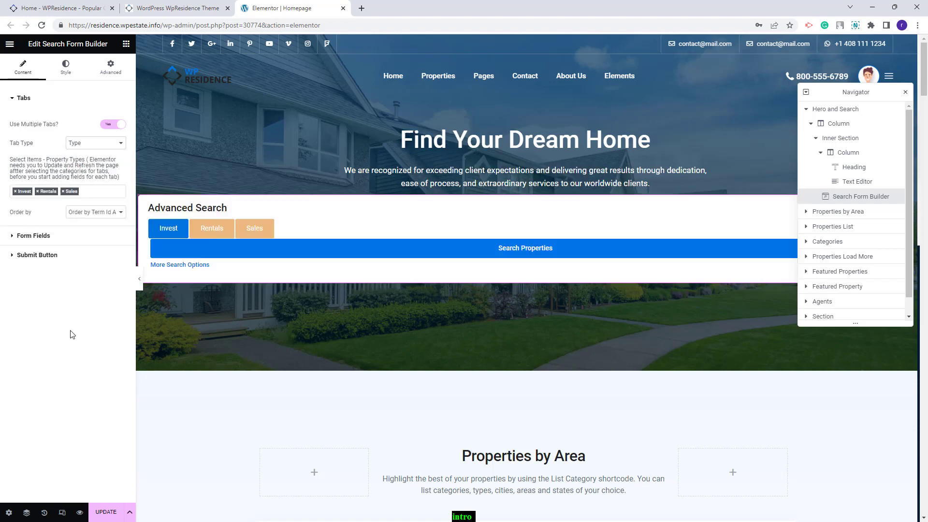
Save the page with UPDATE and reload the editor so the tabs appear.
click(99, 513)
click(41, 25)
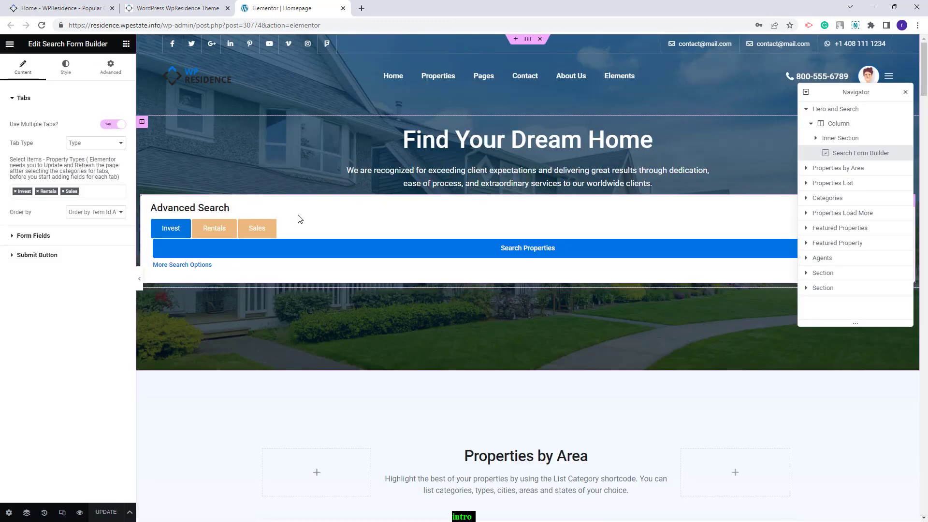
click(45, 241)
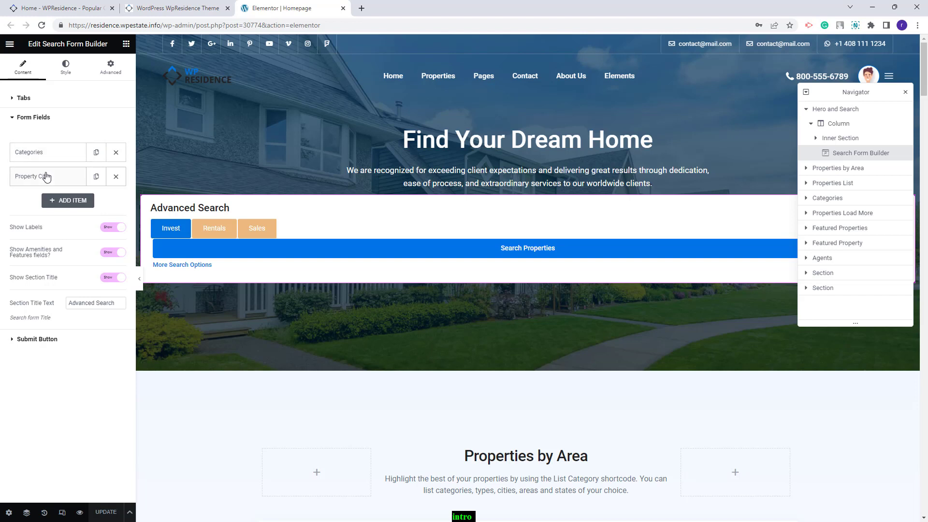
Assign the Categories field to the Invest tab.
click(50, 152)
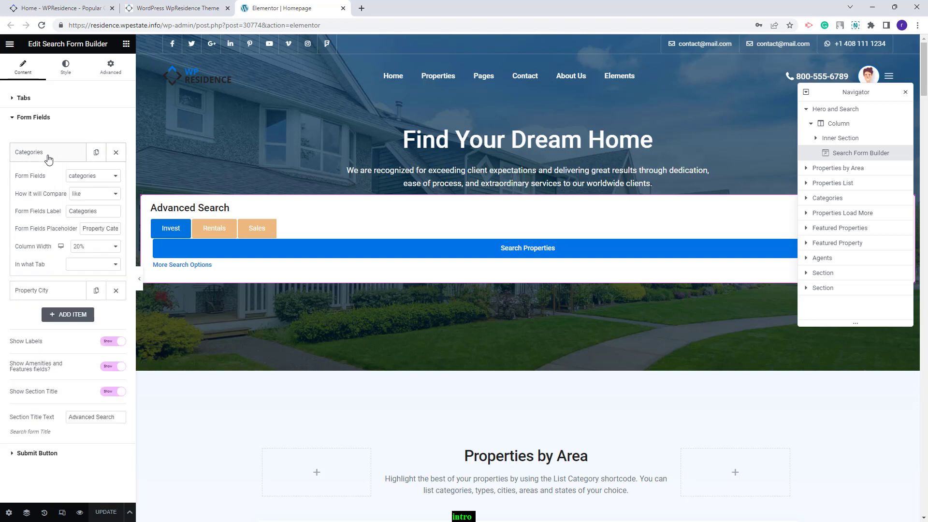
click(80, 266)
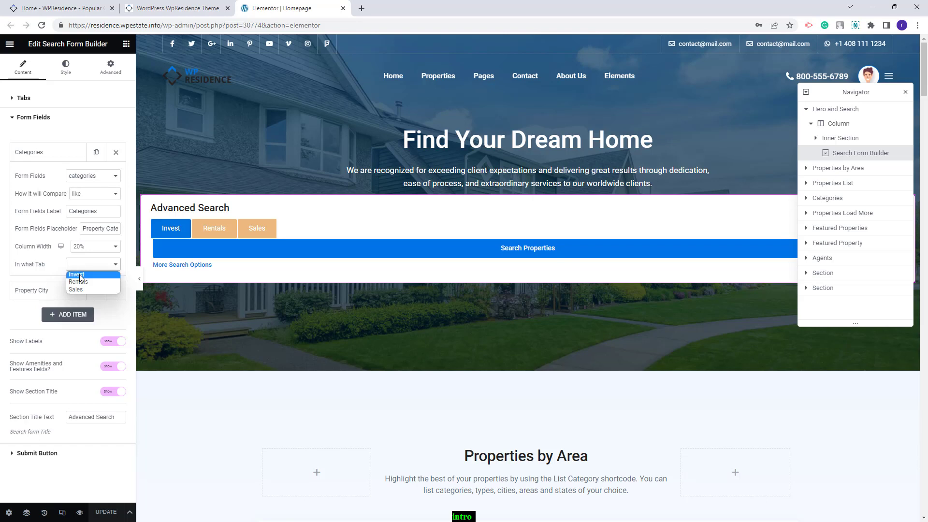
click(79, 274)
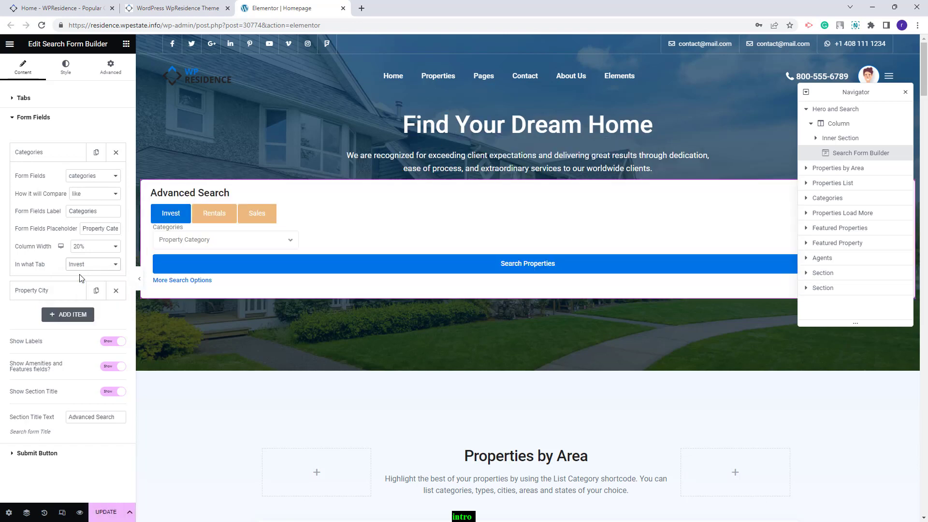
Relabel the Property City field to 'City' and set its column width to 20%.
click(47, 290)
drag(108, 236, 61, 231)
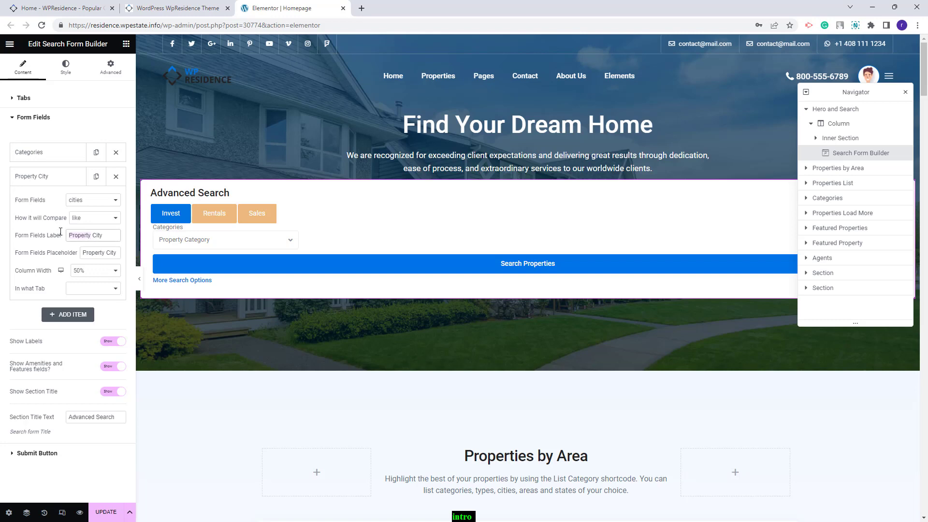
key(BackSpace)
click(94, 271)
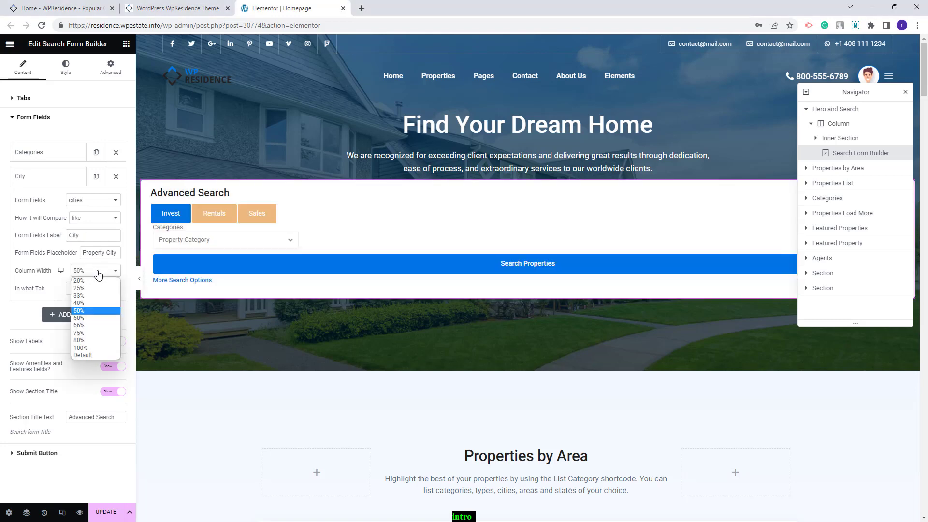
click(94, 281)
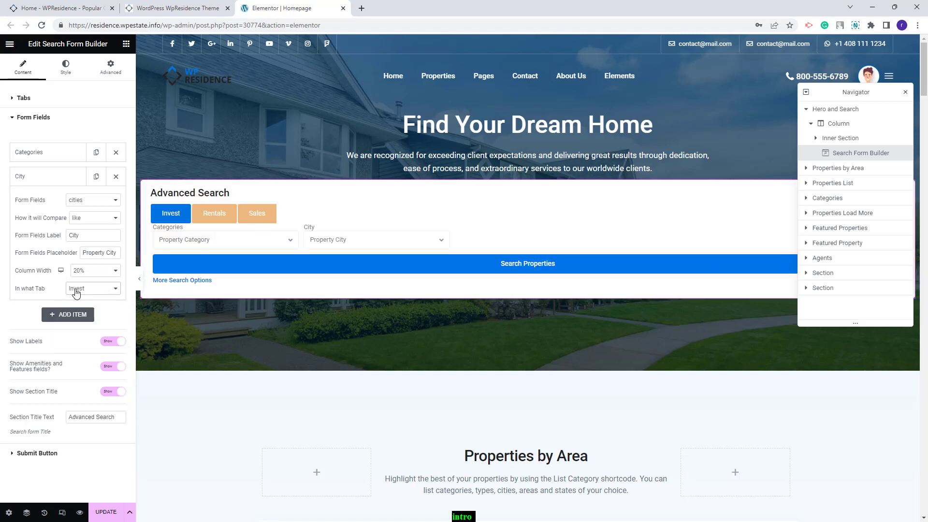
Add an areas field labelled 'Area' with placeholder 'Property Area', 20% wide, in the Invest tab.
click(69, 315)
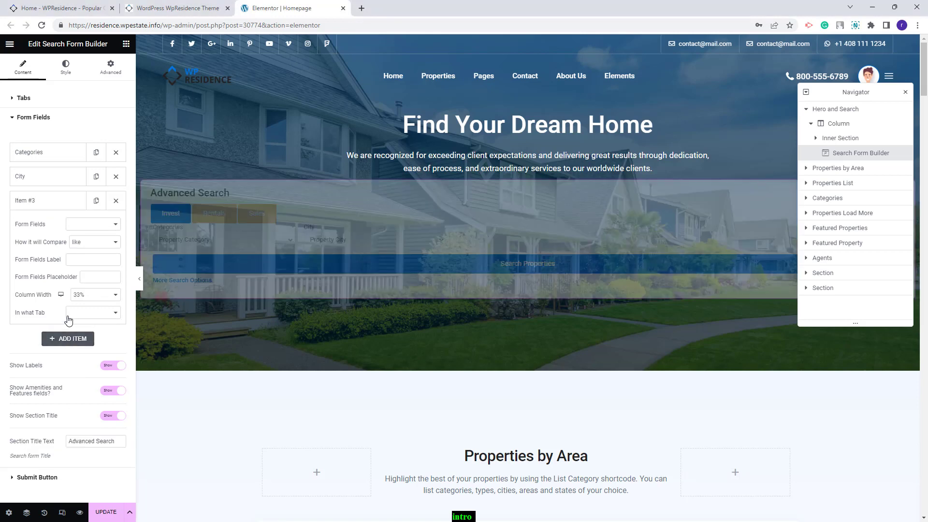
click(73, 225)
click(84, 265)
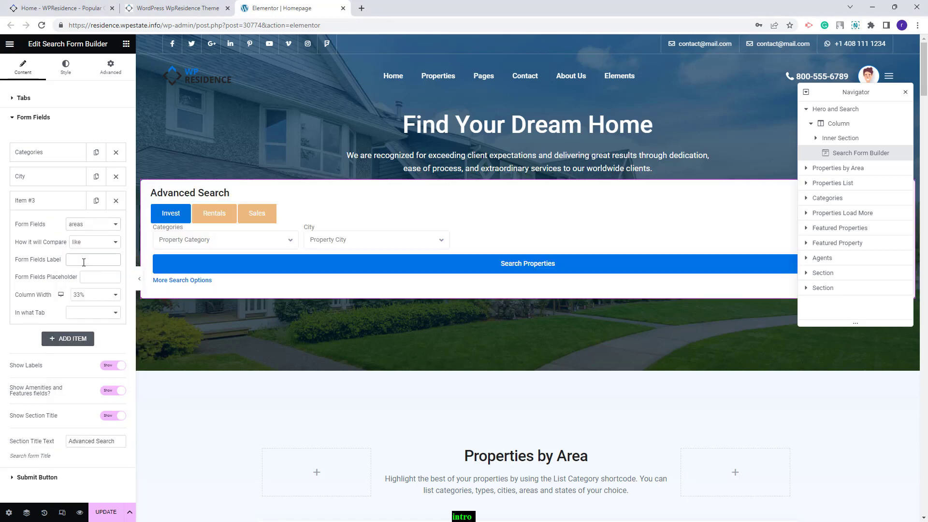
click(84, 261)
text(Area)
click(86, 276)
text(Property Area)
click(91, 294)
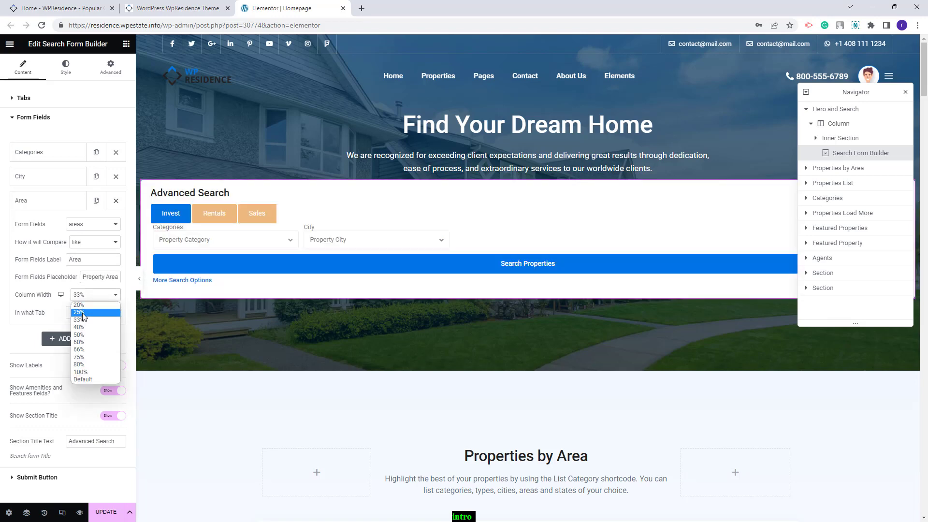
click(80, 305)
click(85, 312)
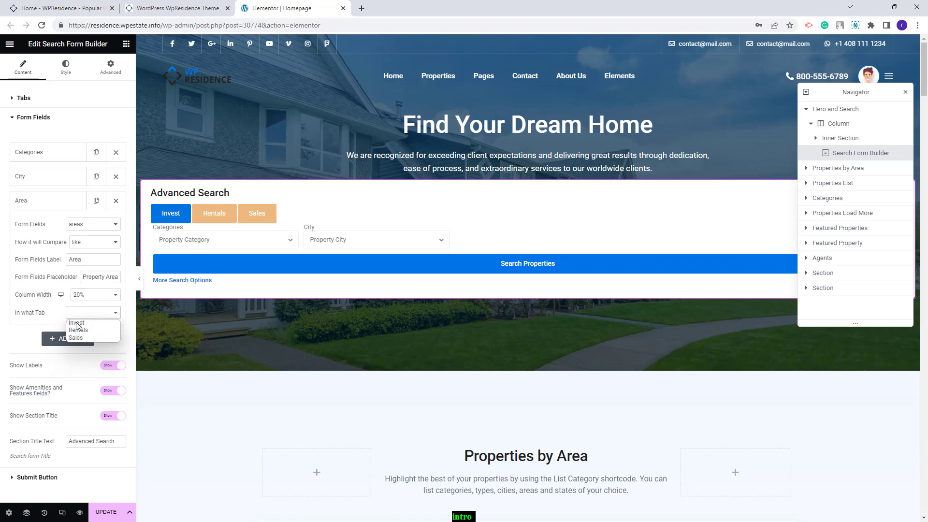
click(75, 324)
Add a rooms field comparing greater values, labelled 'Rooms'.
click(67, 338)
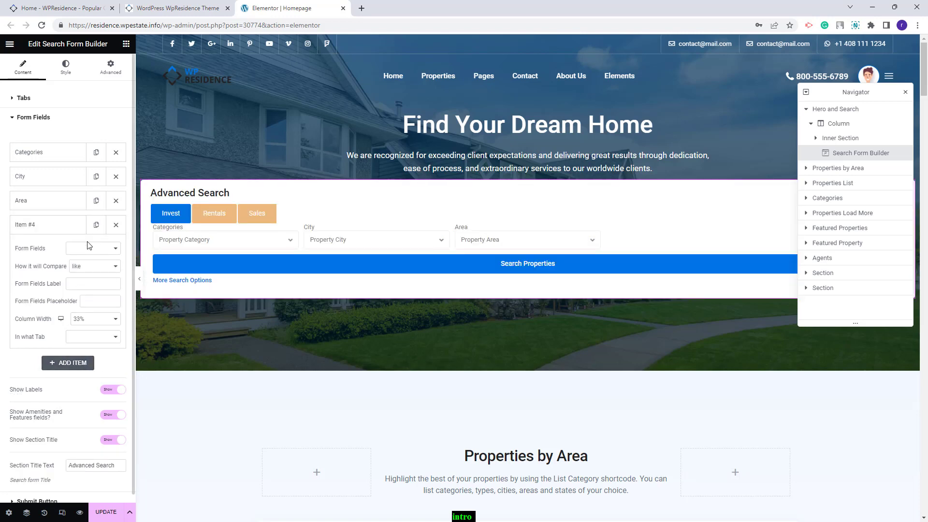
click(90, 248)
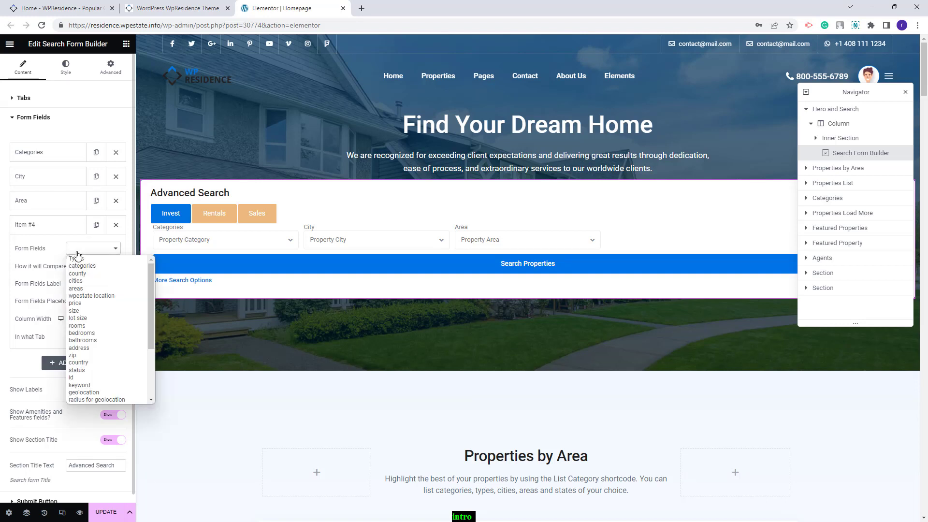
click(92, 326)
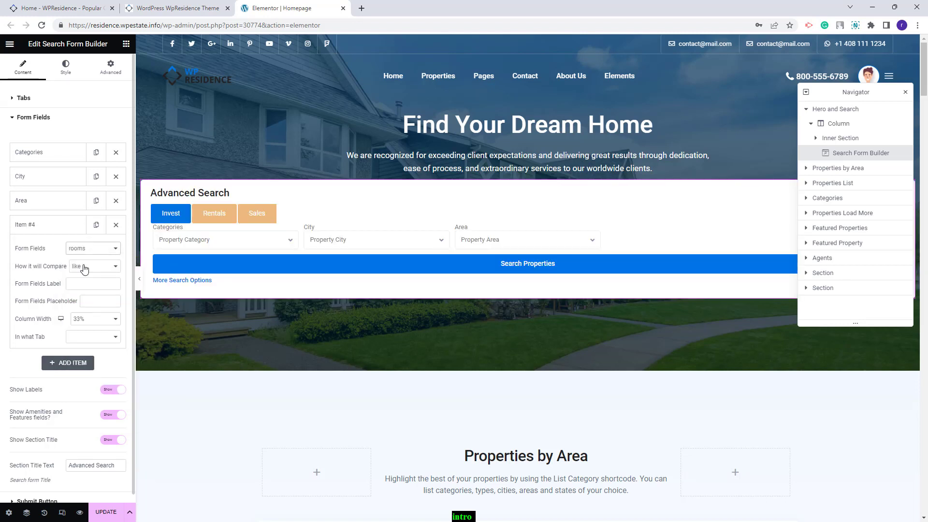
click(84, 268)
click(84, 286)
click(93, 284)
text(Rooms)
Give the Rooms field placeholder 'Rooms Number', 20% width, and the Invest tab.
click(95, 301)
text(Rooms Number)
click(91, 319)
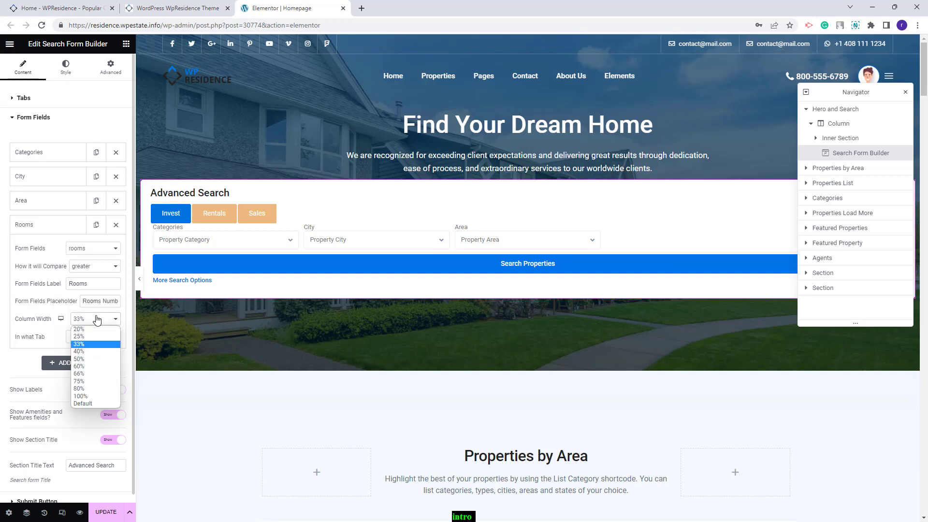
click(79, 330)
click(91, 336)
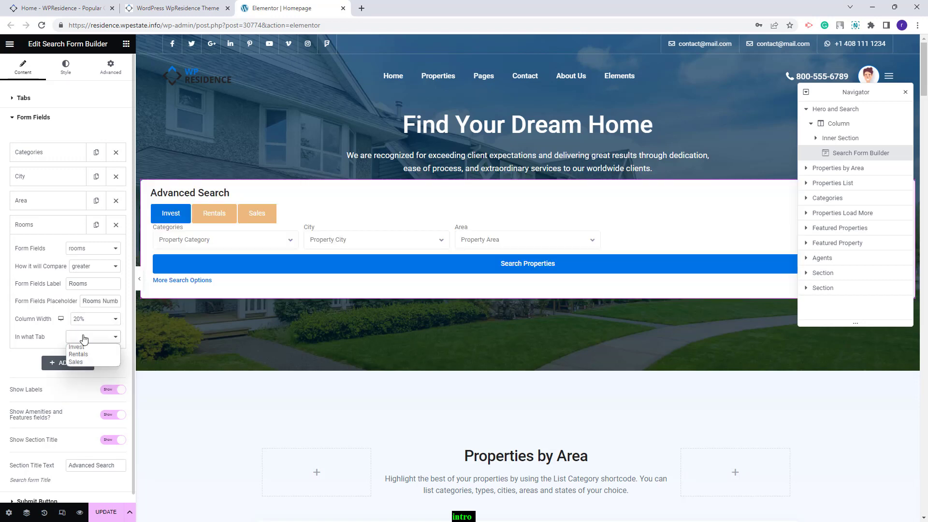
click(82, 345)
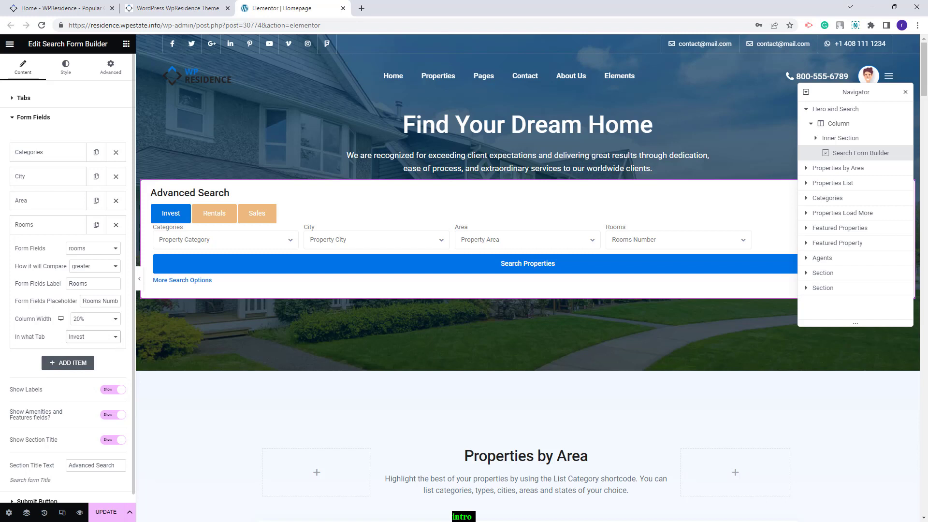
click(217, 217)
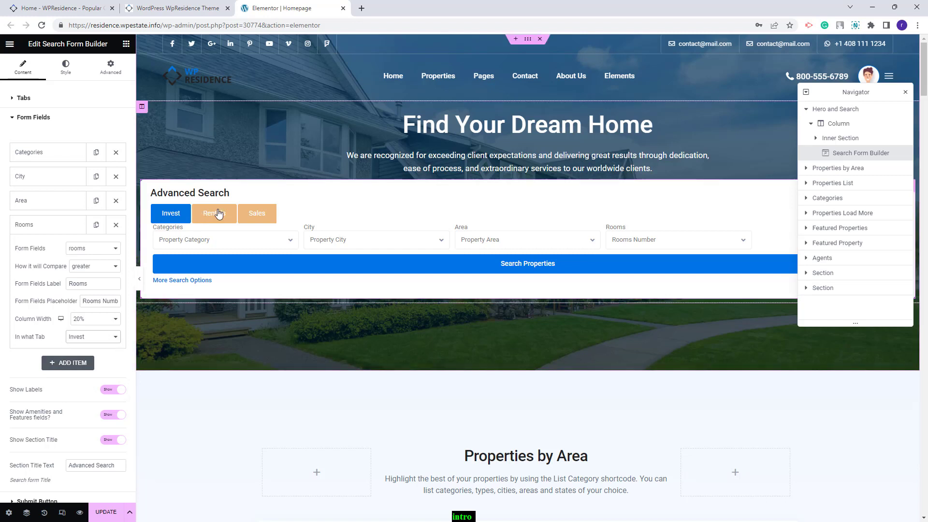
Add a categories field labelled 'Property Category' with a placeholder, 20% wide, in the Rentals tab.
click(68, 362)
click(92, 272)
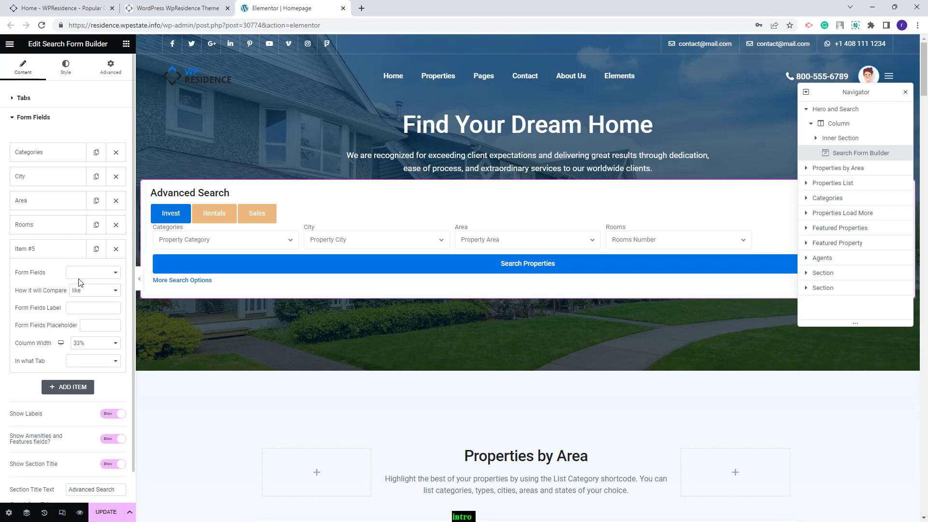
click(88, 293)
click(76, 307)
text(Property Category)
click(89, 325)
text(Property Category)
click(94, 343)
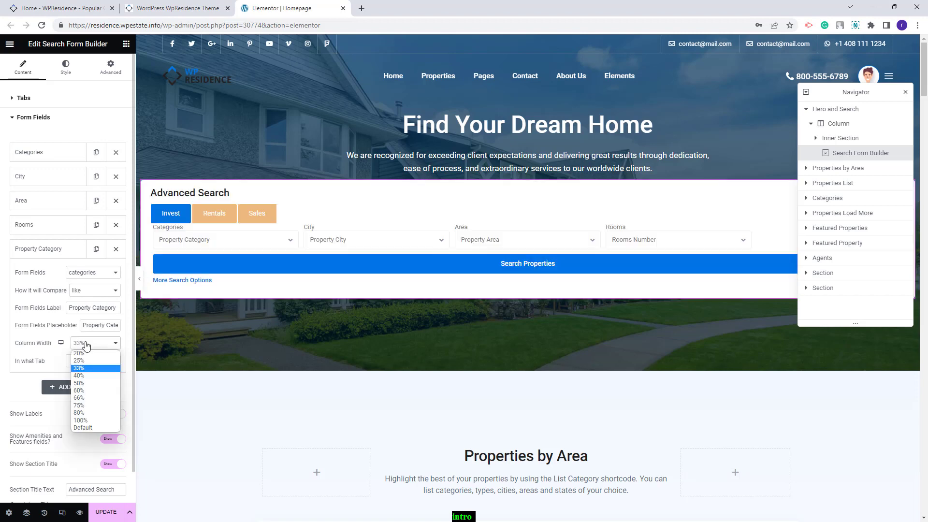
click(87, 367)
click(87, 363)
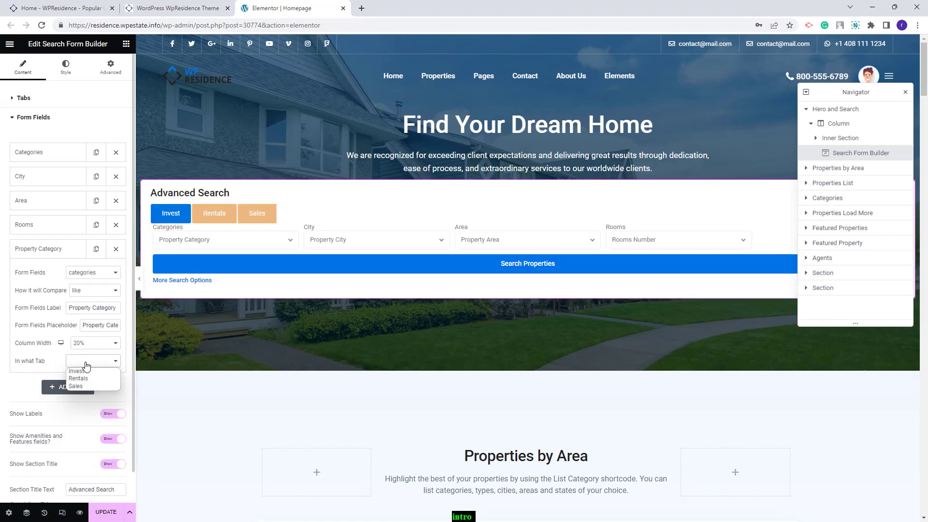
click(78, 378)
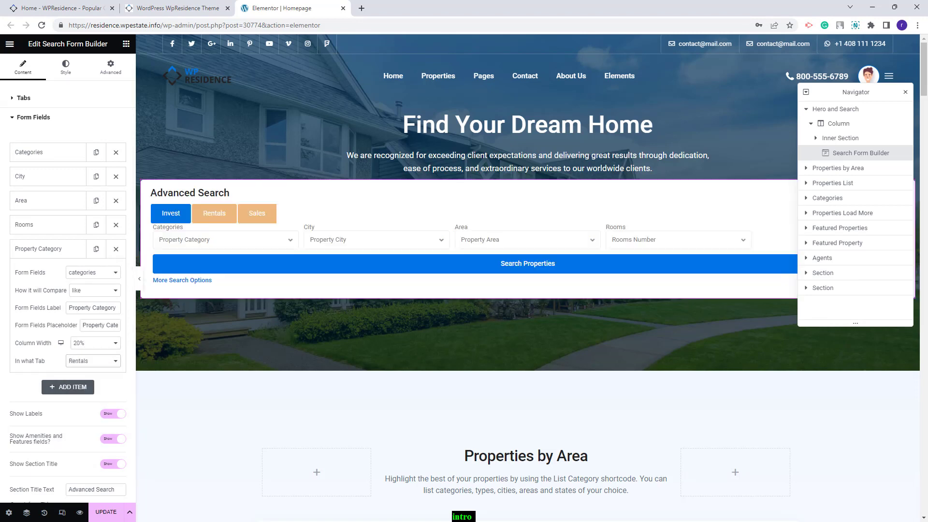
Add a size field comparing greater, labelled 'Min Size' with placeholder 'Property Size', 20% wide, Sales tab.
click(68, 387)
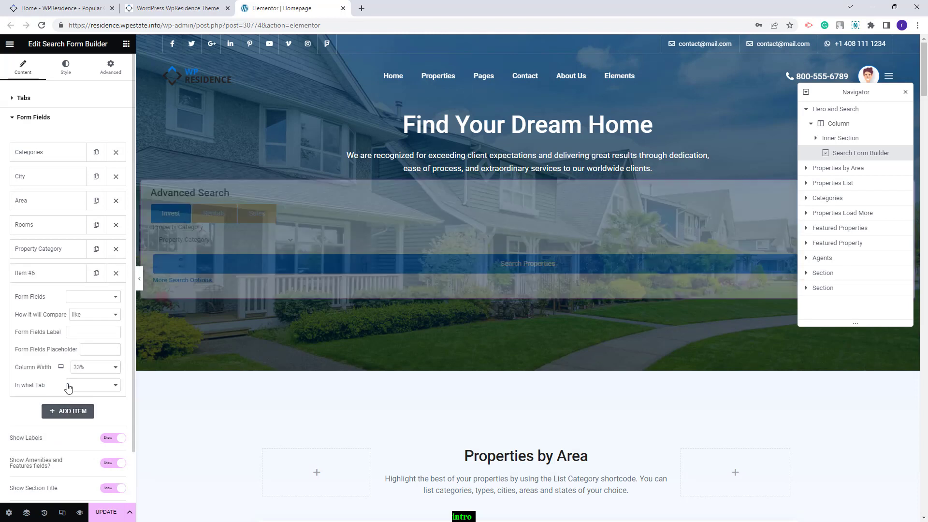
click(90, 299)
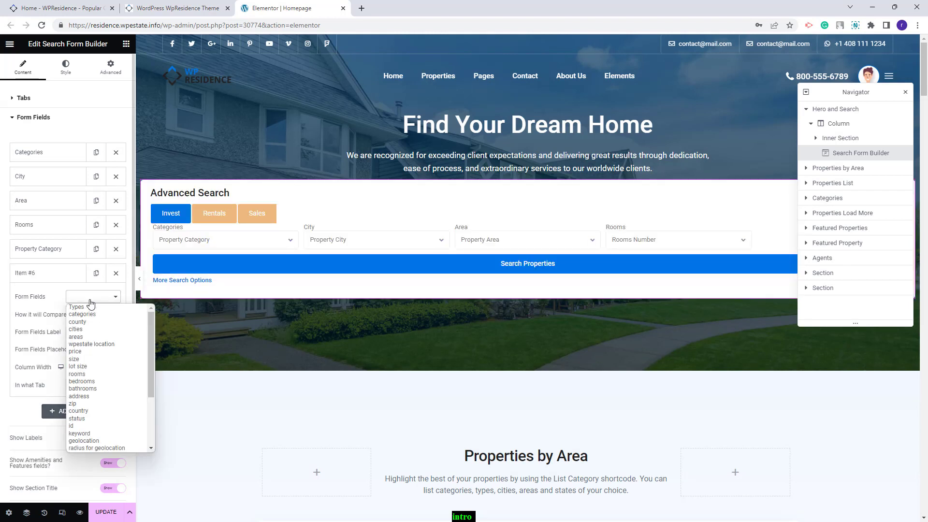
click(74, 358)
click(95, 314)
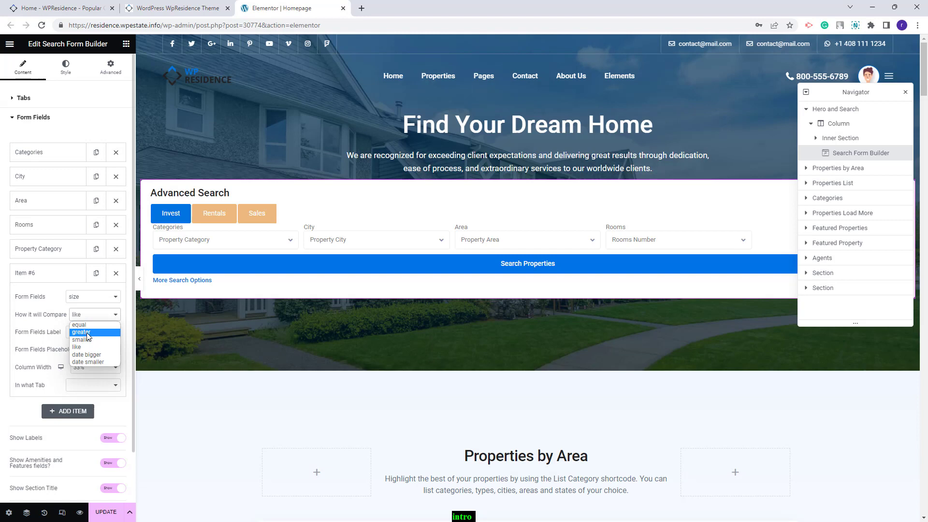
click(84, 333)
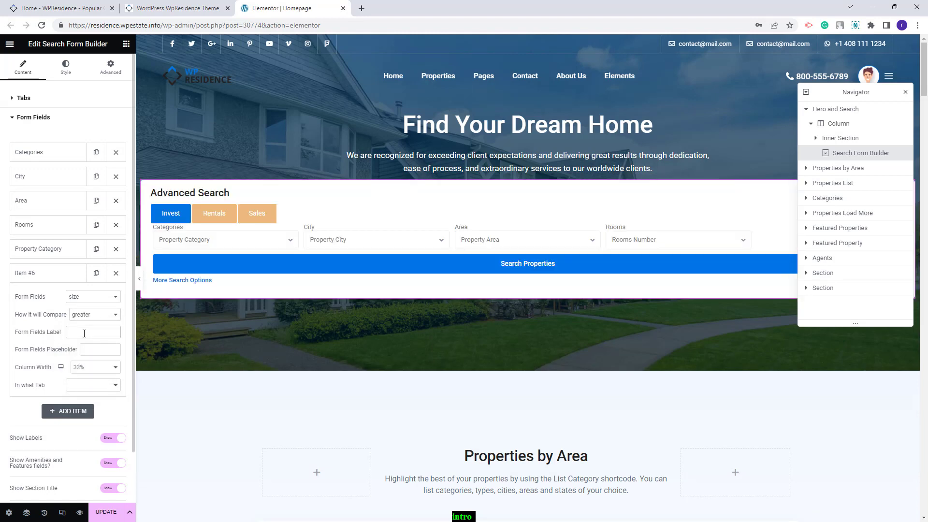
click(84, 331)
text(Min Size)
click(93, 350)
text(Property Size)
click(96, 367)
click(97, 414)
click(92, 385)
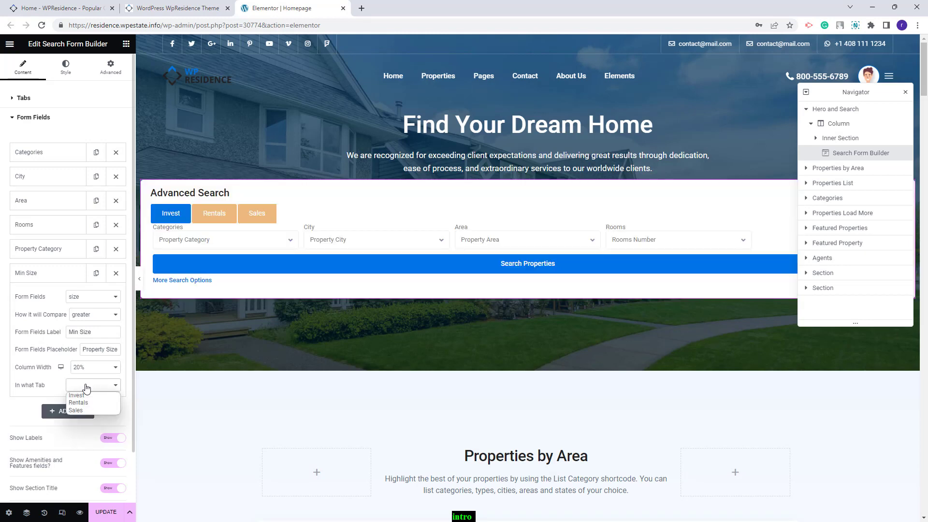
click(76, 411)
Add a lot size field comparing greater, labelled 'Min Lot size' with a placeholder, 20% wide.
click(68, 411)
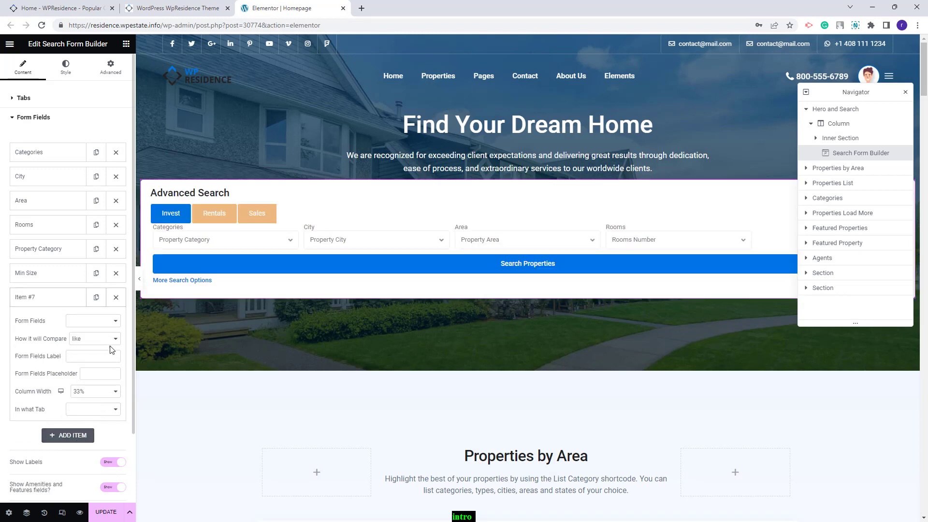
click(92, 321)
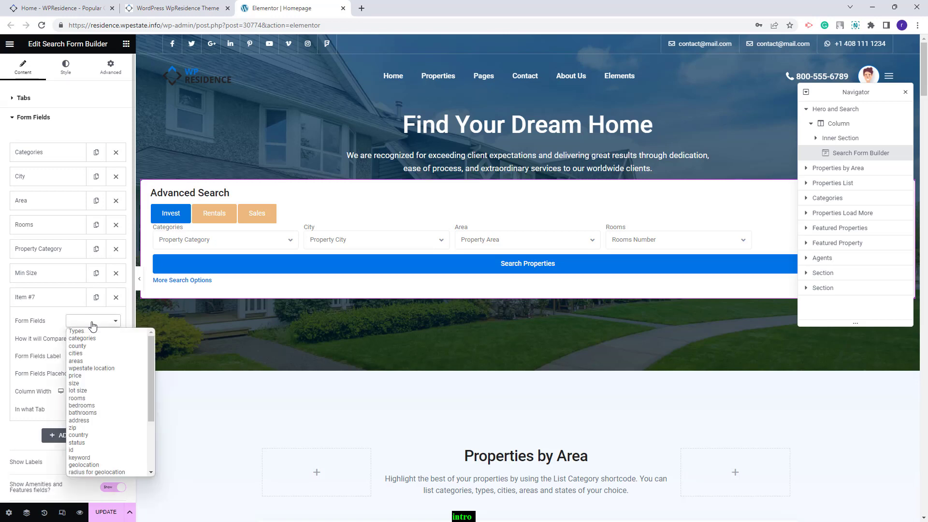
click(78, 390)
click(97, 339)
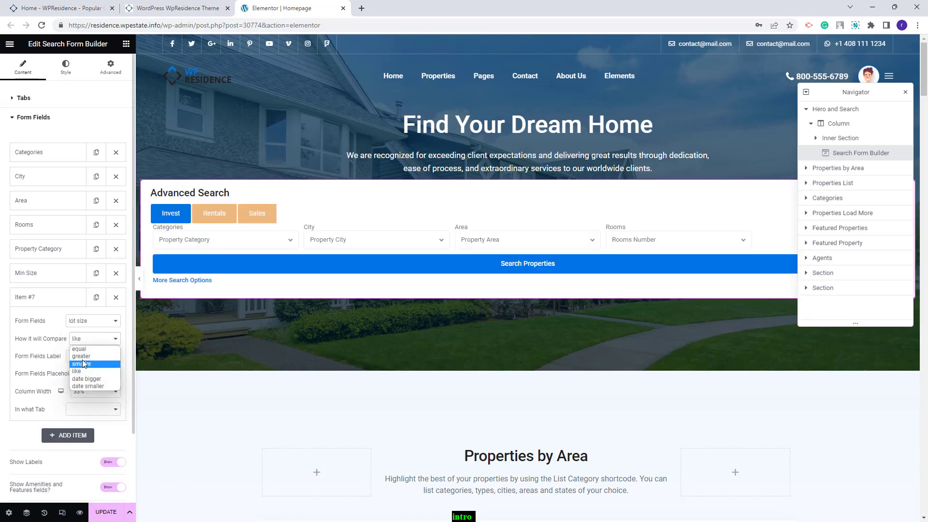
click(80, 356)
click(78, 357)
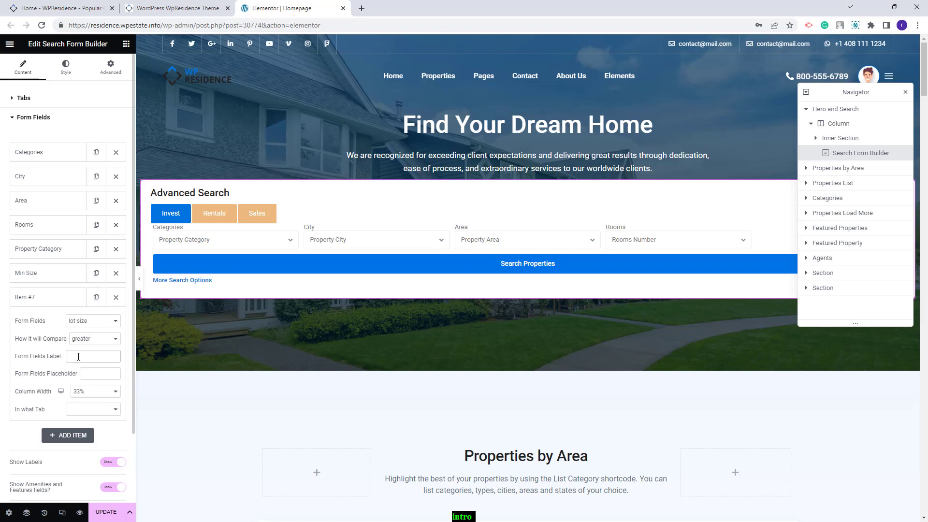
text(Min Lot size)
click(91, 375)
text(Property Lot Size)
click(95, 390)
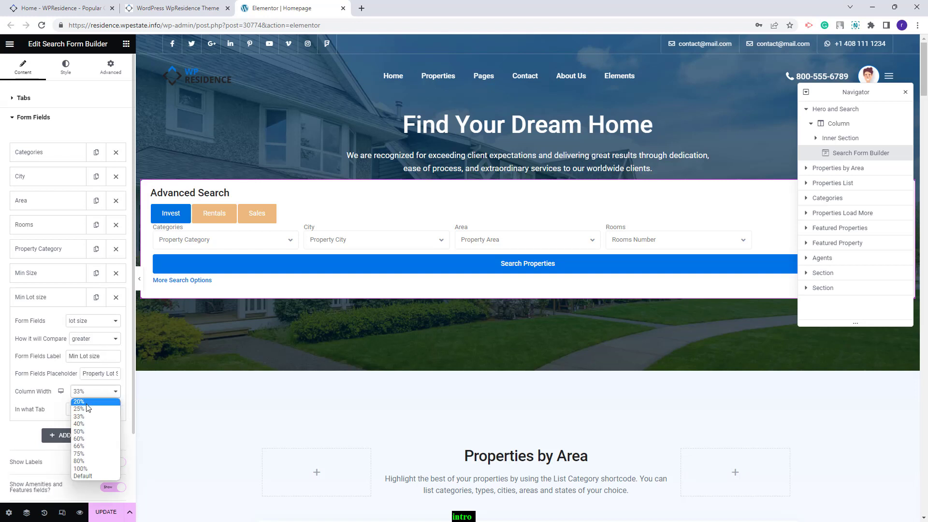
click(86, 410)
Add a status field labelled 'Status' with a placeholder, 20% wide, in the Rentals tab.
click(72, 435)
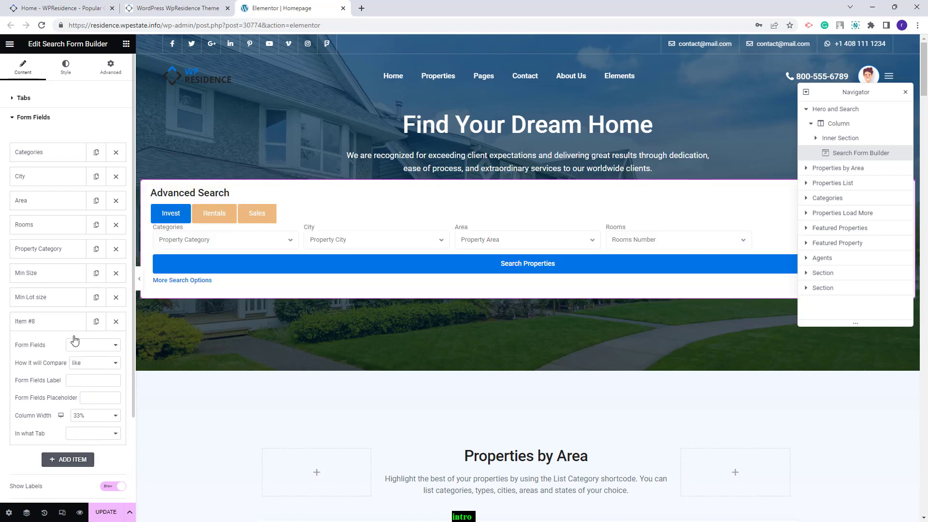
click(74, 346)
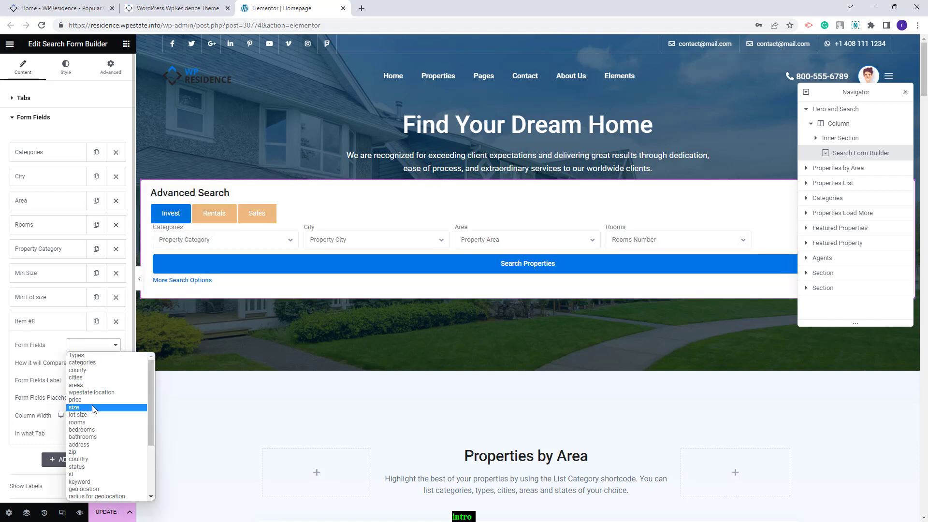
click(77, 466)
click(91, 380)
text(Status)
click(96, 396)
text(Property Status)
click(92, 415)
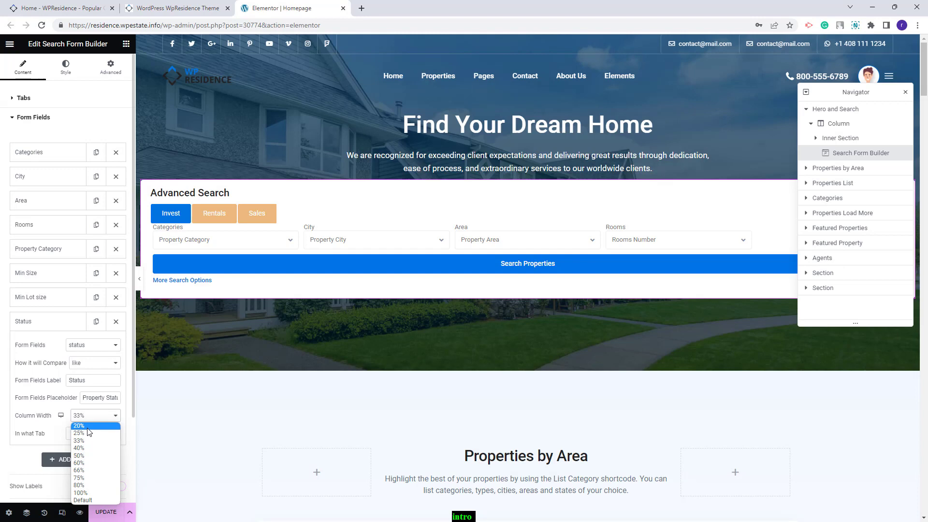
click(88, 430)
click(84, 435)
click(85, 463)
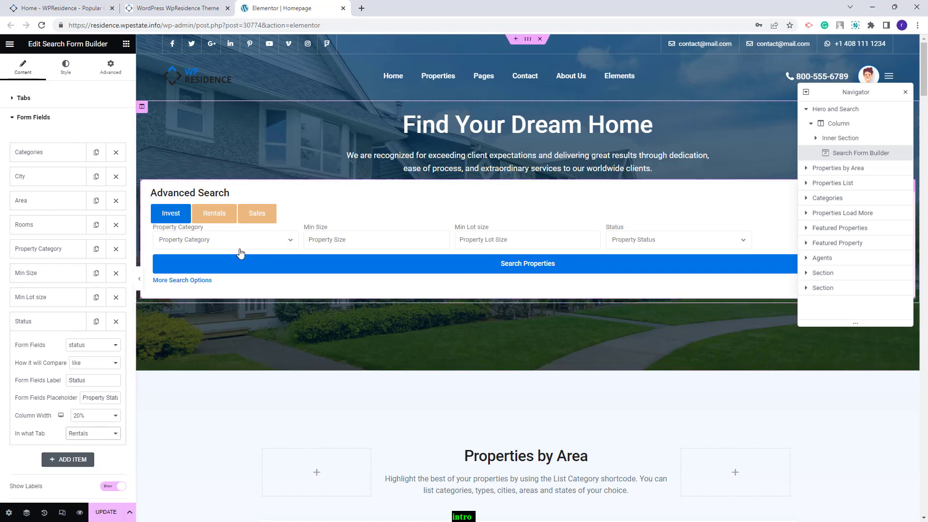
Add a categories field labelled 'Category', 20% wide, with no tab assigned.
click(67, 459)
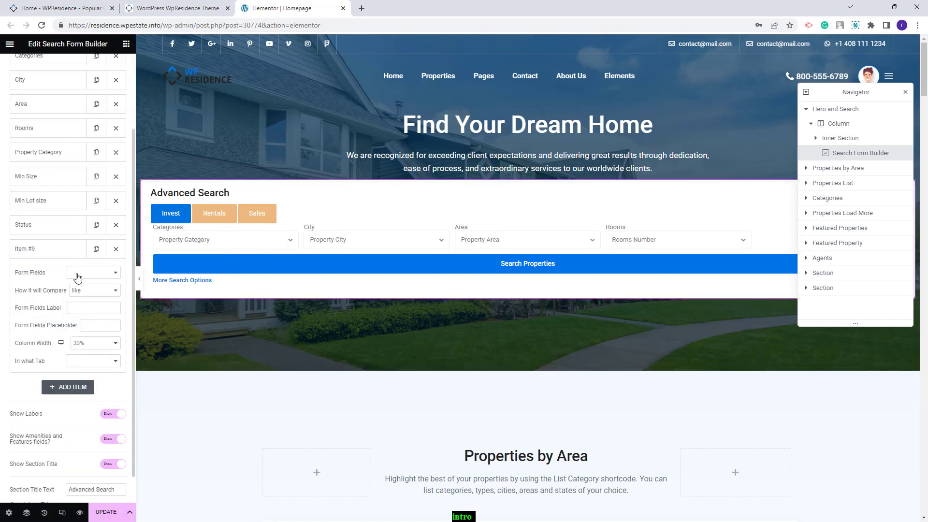
click(79, 273)
click(86, 291)
click(85, 308)
text(Category)
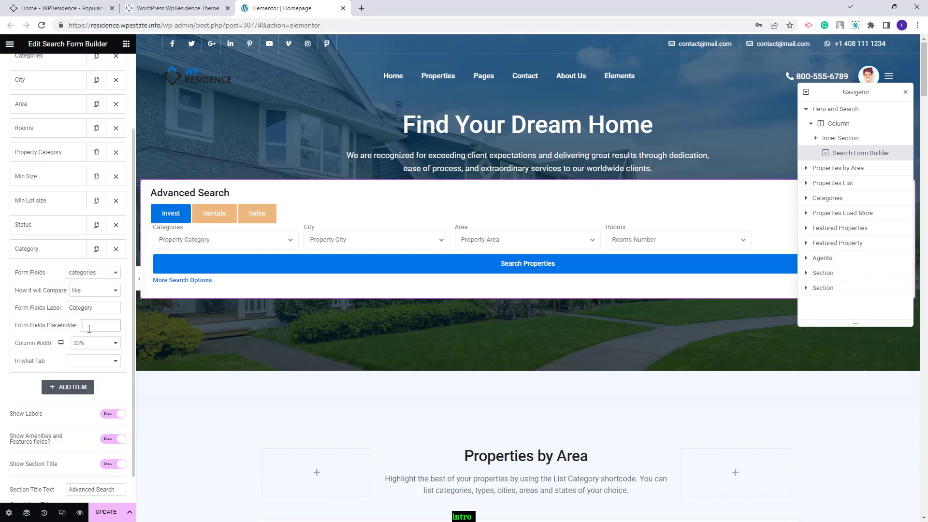
text(Property Category)
click(94, 343)
click(87, 371)
click(87, 361)
click(88, 384)
Add a cities field labelled 'City' with placeholder 'Property City', 20% wide in the Sales tab, plus a blank item.
click(89, 387)
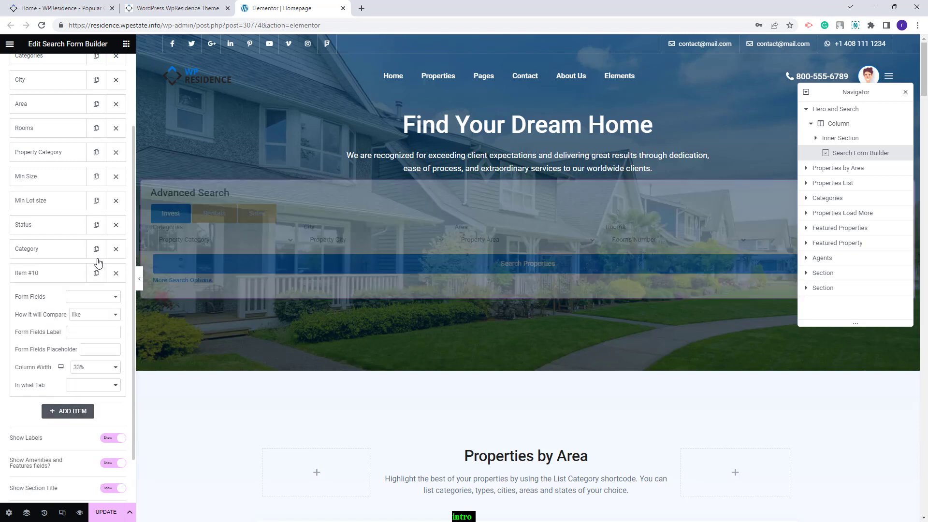
click(93, 296)
click(84, 331)
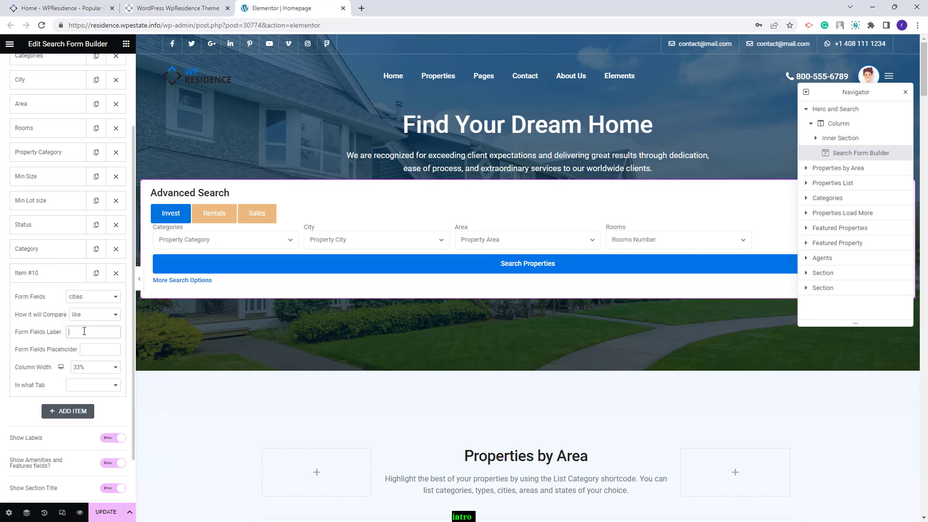
text(City)
click(100, 349)
text(Property City)
click(95, 367)
click(77, 419)
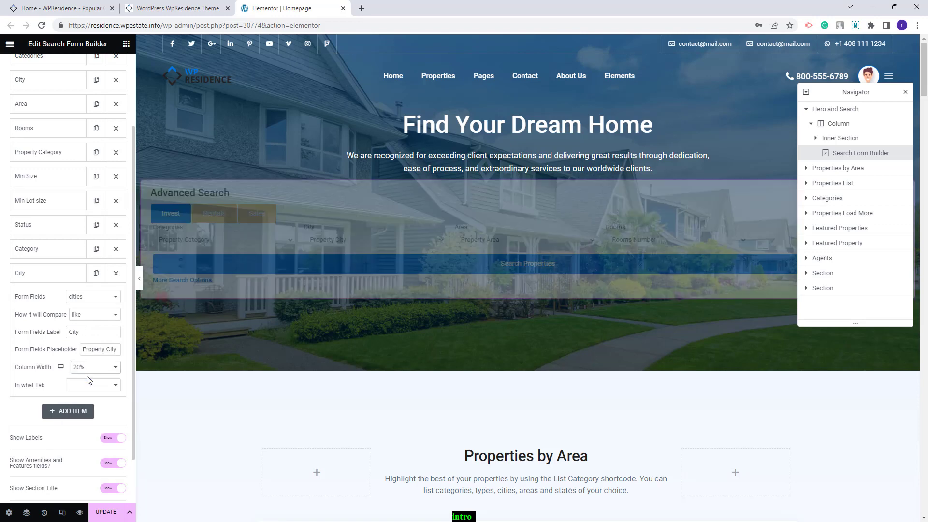
click(93, 385)
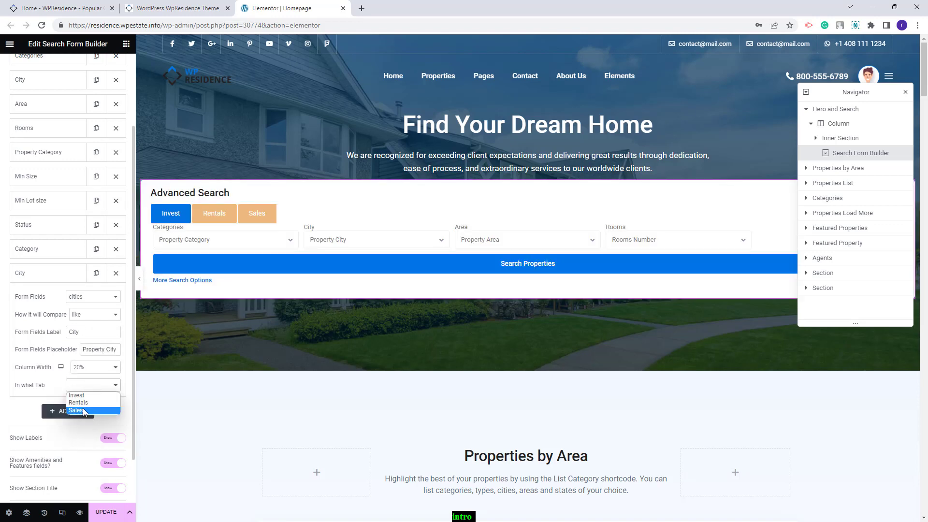
click(83, 410)
click(72, 411)
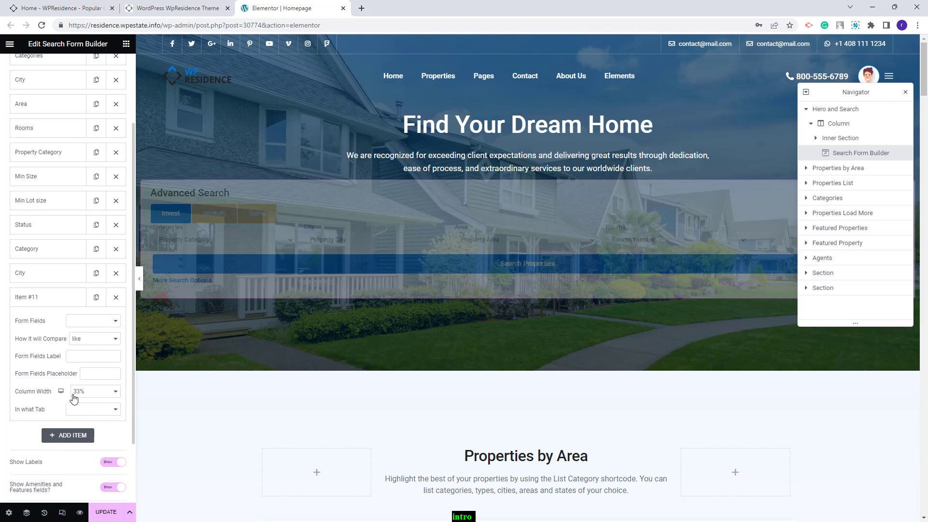
Make the new item a price field labelled 'Price' with placeholder 'Price'.
click(77, 321)
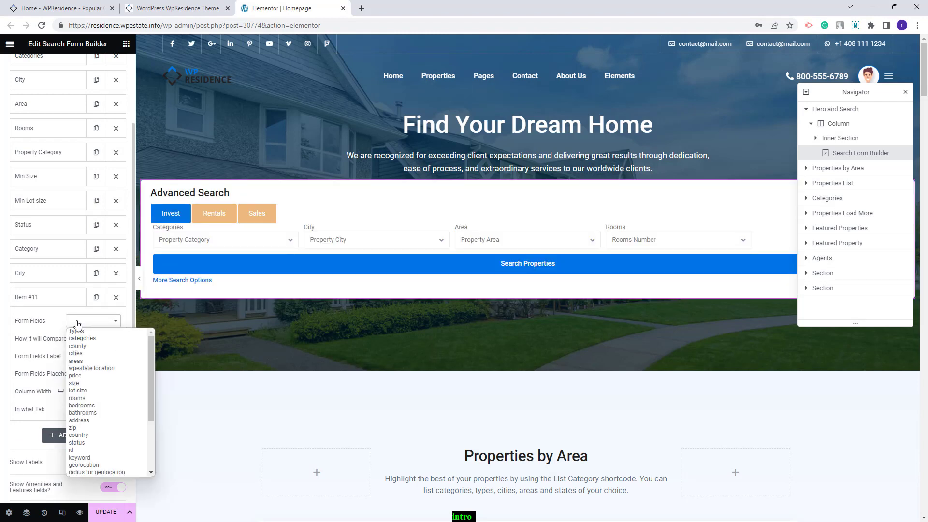
click(75, 375)
click(81, 356)
text(Price)
key(Tab)
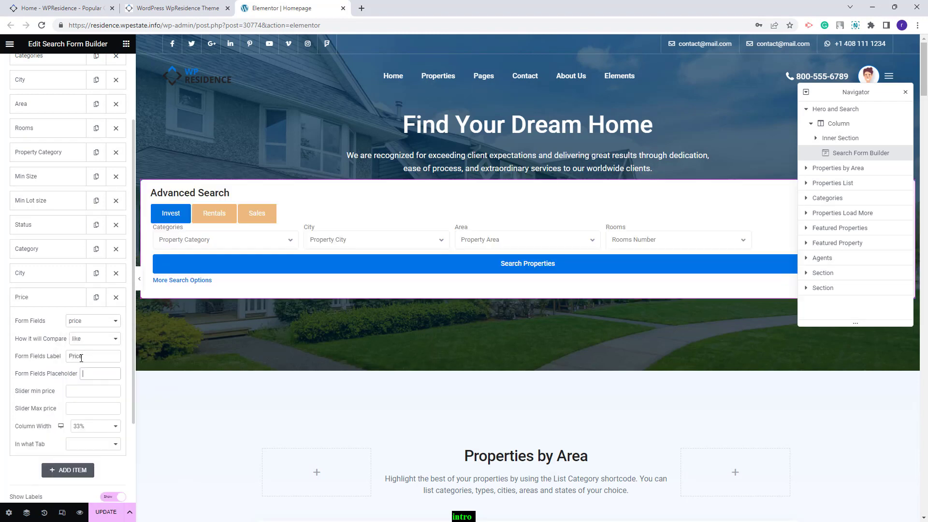
key(BackSpace)
key(BackSpace)
text(Price)
scroll(79, 342, down, 1)
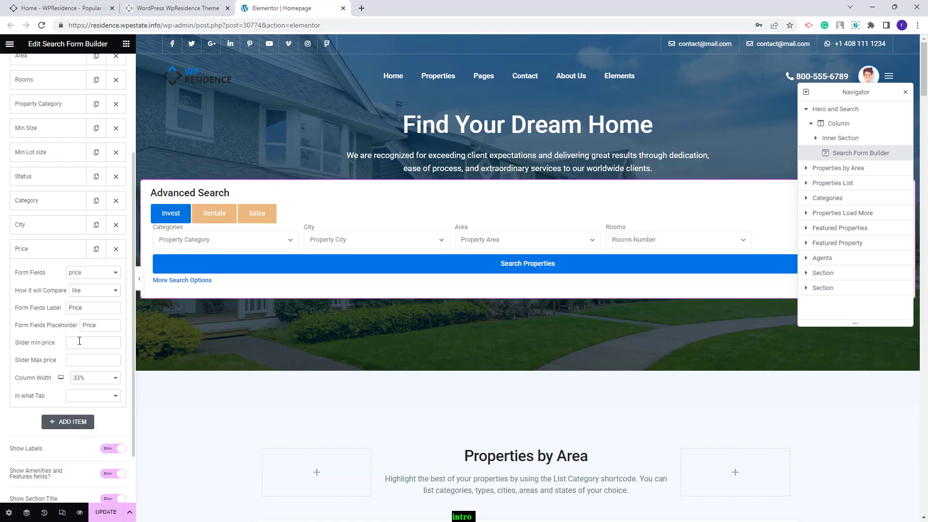
click(80, 344)
click(44, 295)
Set the Price field to 40% width in the Sales tab and collapse its settings.
click(87, 378)
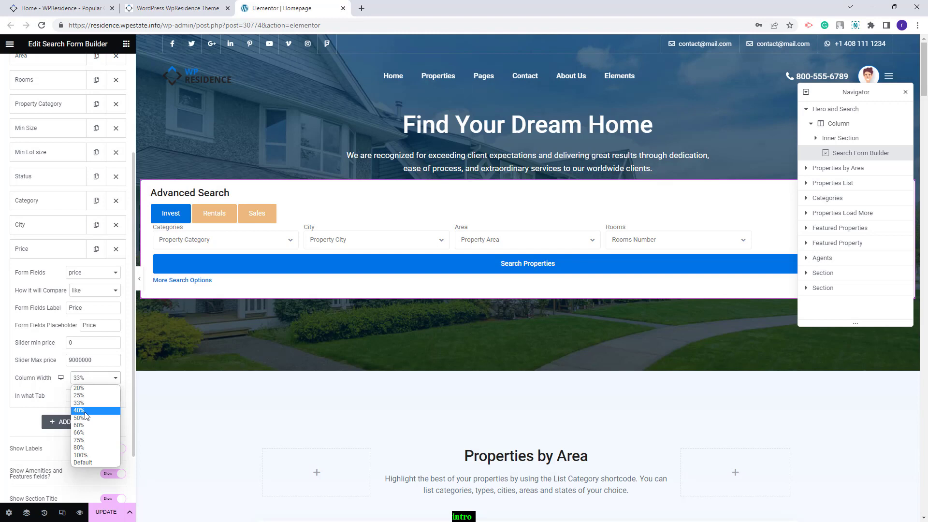
click(85, 411)
click(83, 397)
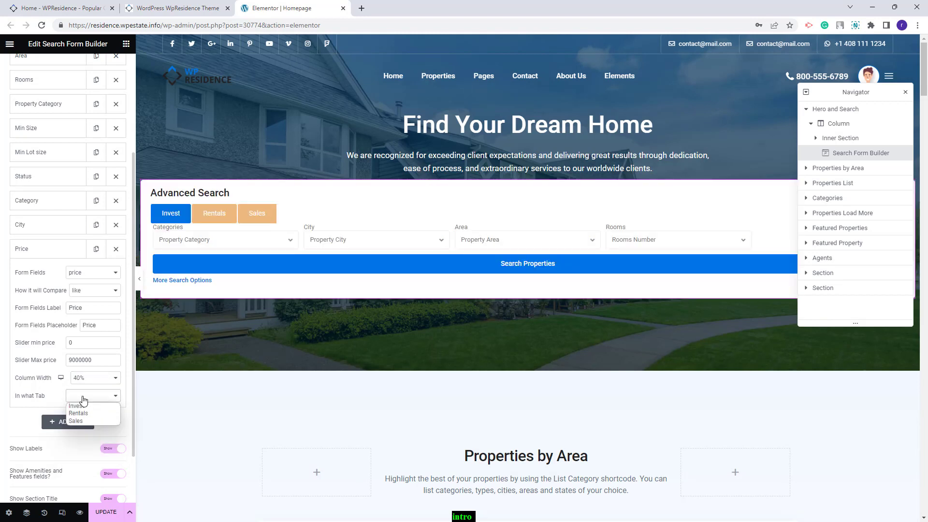
click(75, 421)
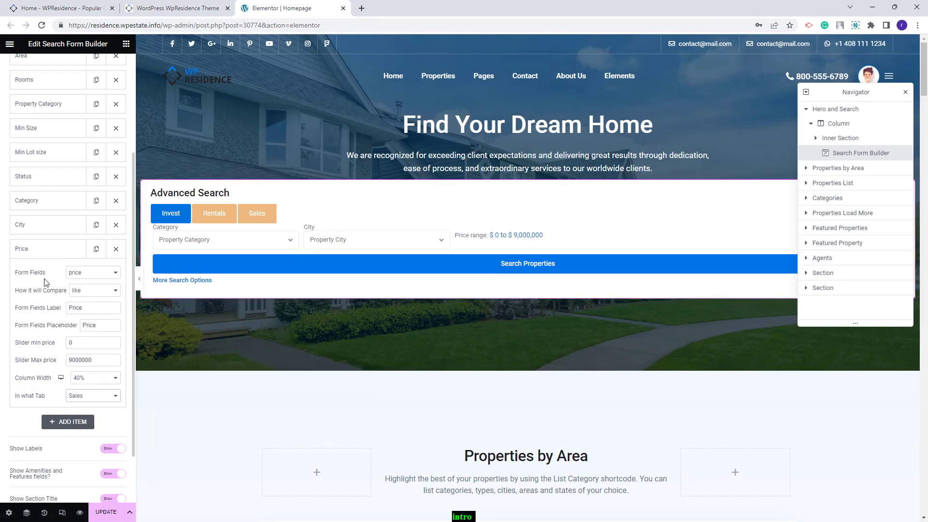
click(27, 249)
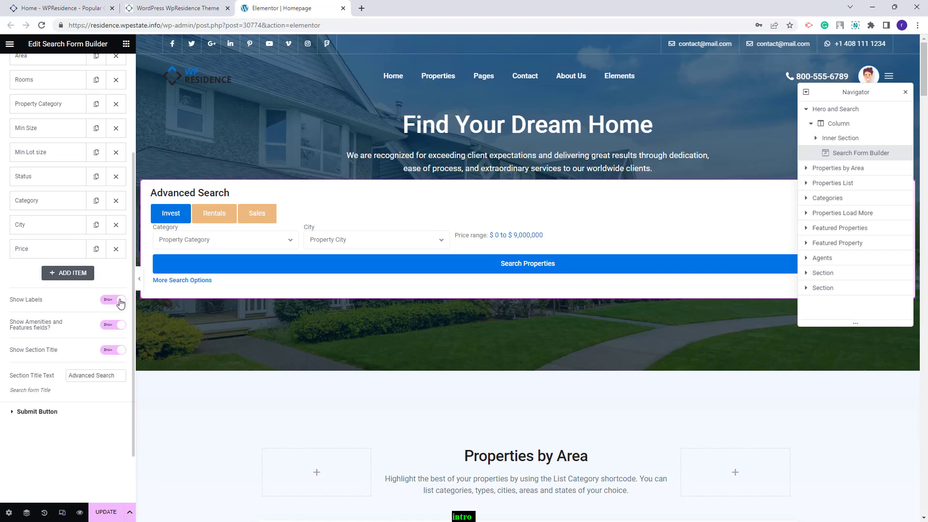
Keep Show Labels on and set Show Amenities and Show Section Title to Hide.
scroll(117, 338, up, 2)
click(116, 385)
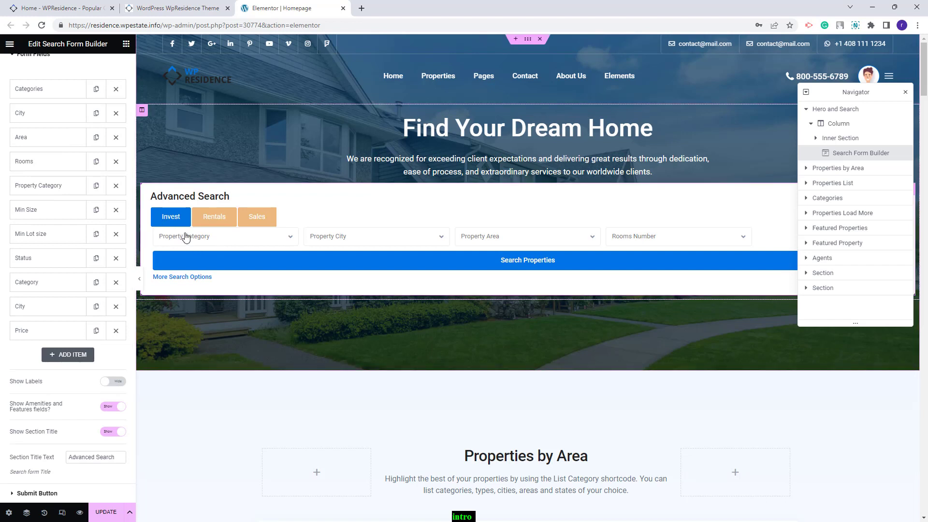
click(121, 382)
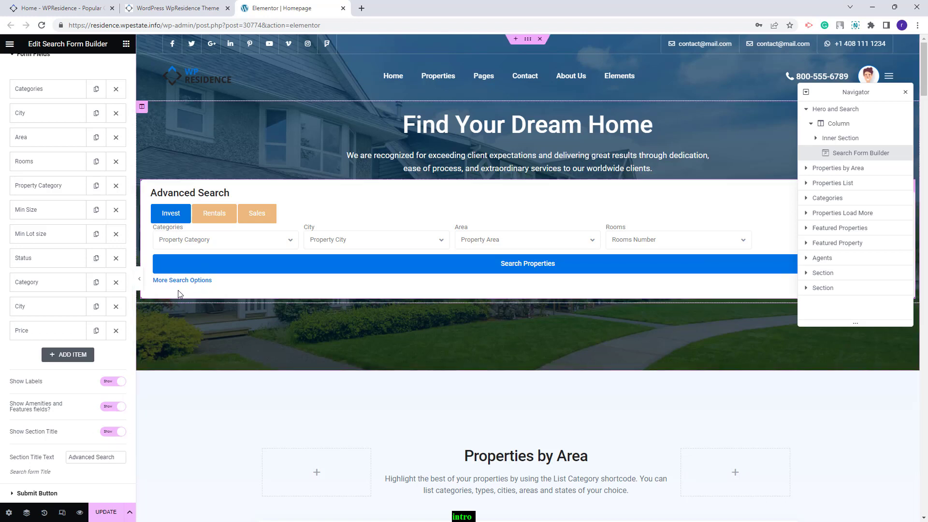
click(108, 409)
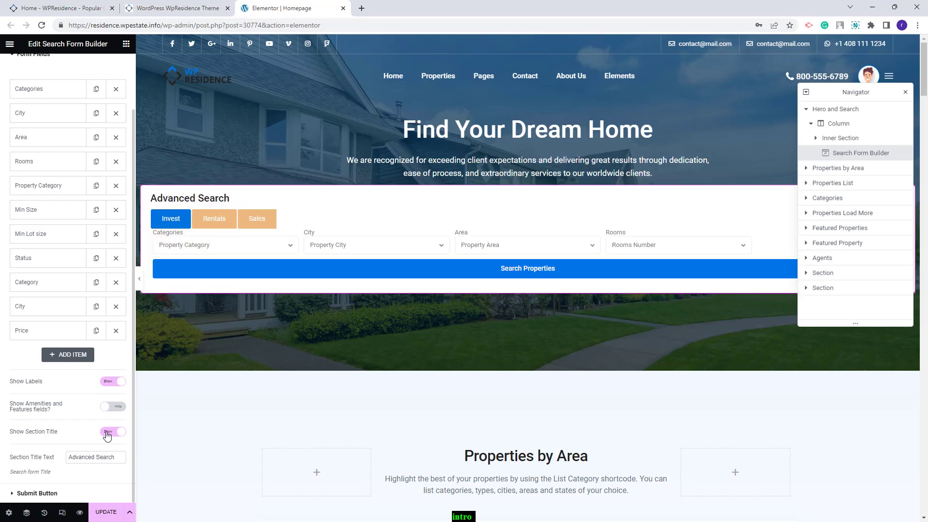
click(107, 432)
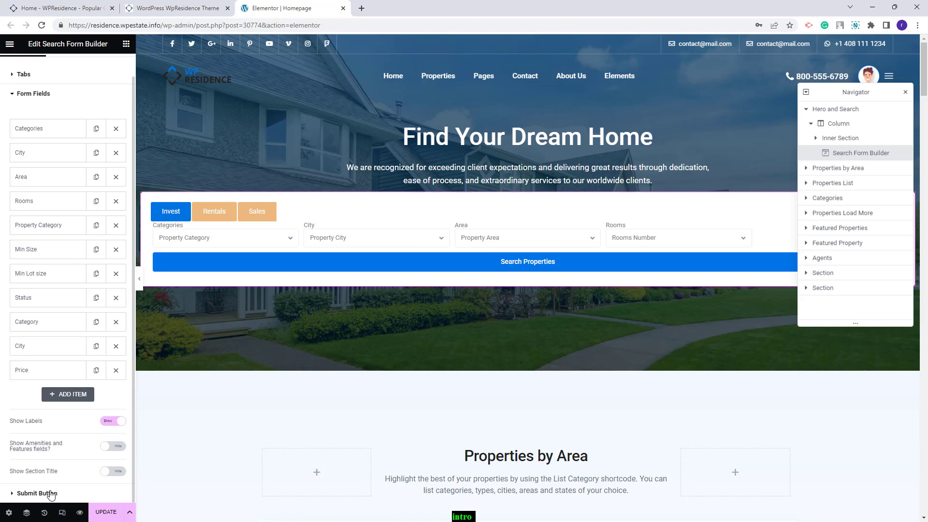
click(51, 492)
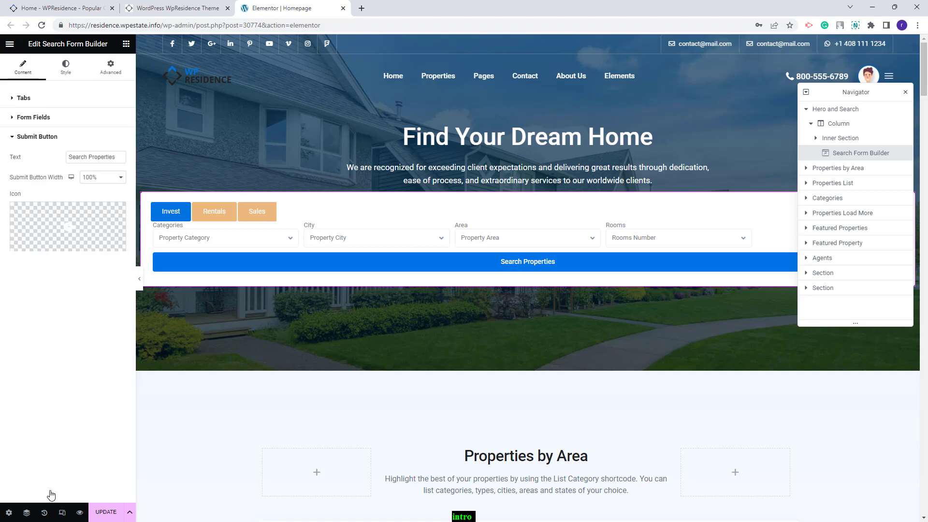
Relabel the submit button 'Search' and set its width to 20%.
click(120, 156)
key(BackSpace)
key(BackSpace)
key(BackSpace)
key(BackSpace)
key(BackSpace)
key(BackSpace)
key(BackSpace)
key(BackSpace)
key(BackSpace)
key(BackSpace)
key(BackSpace)
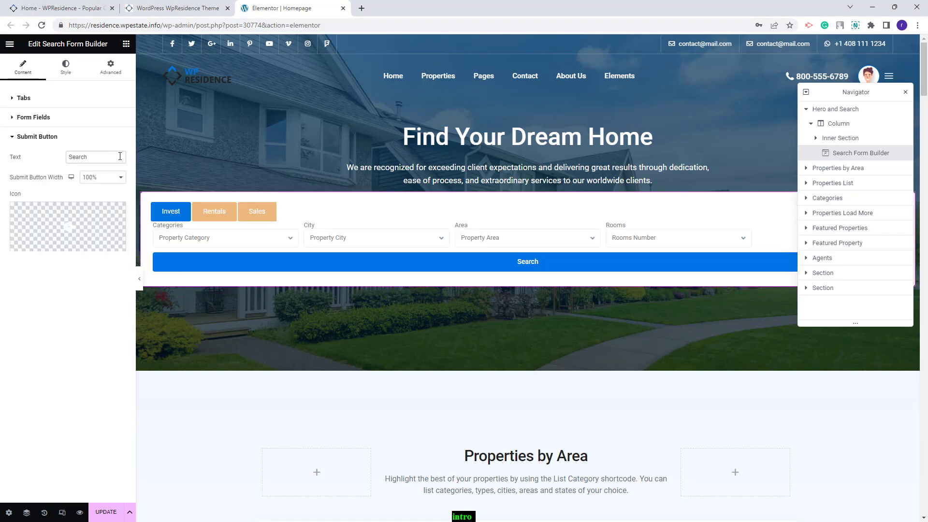
click(98, 178)
click(90, 195)
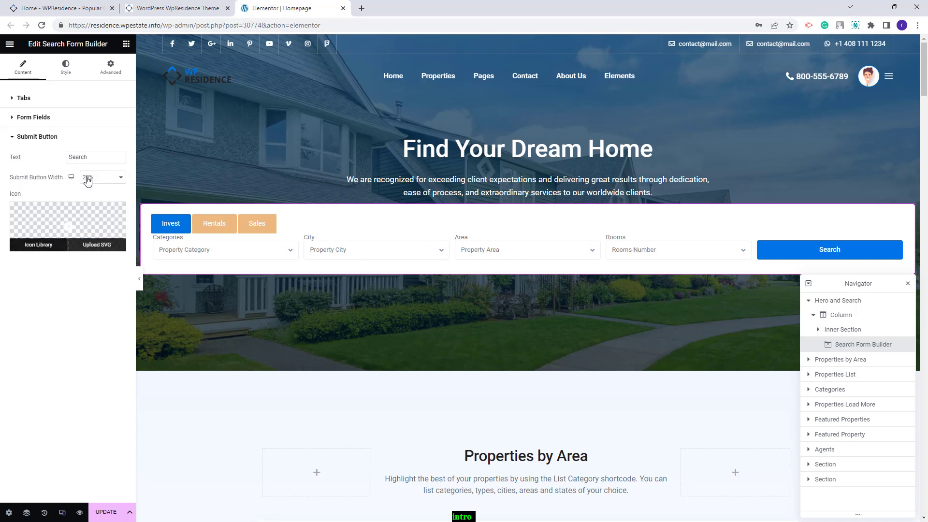
Give the button the magnifying-glass 'search' icon from the Icon Library.
click(38, 244)
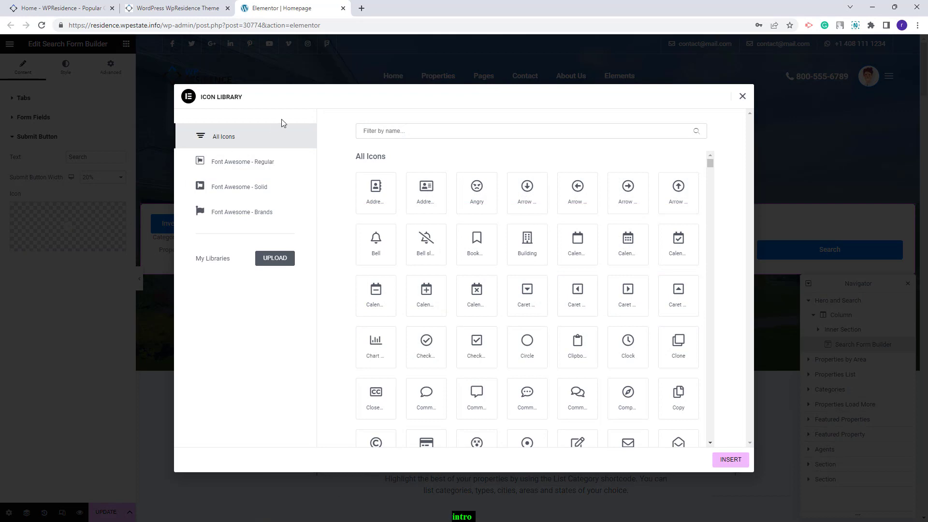
click(435, 130)
text(search)
click(736, 459)
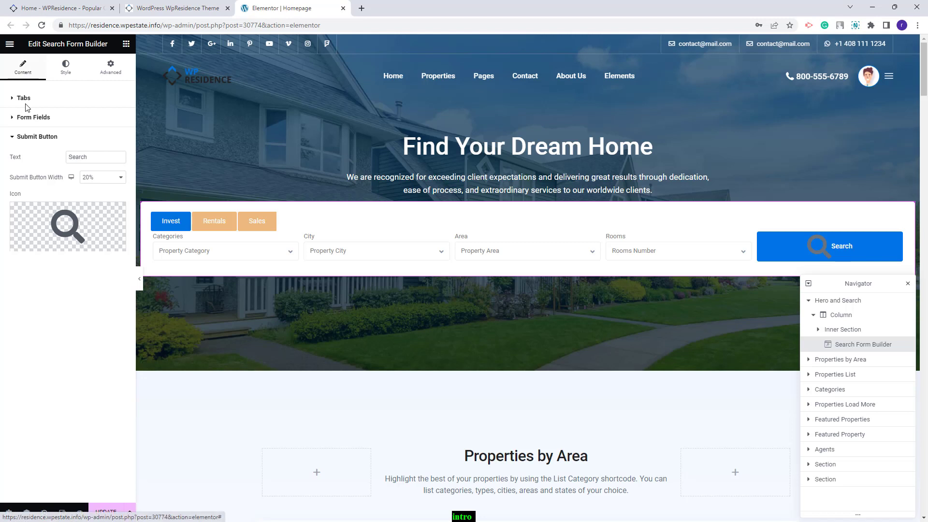
click(65, 70)
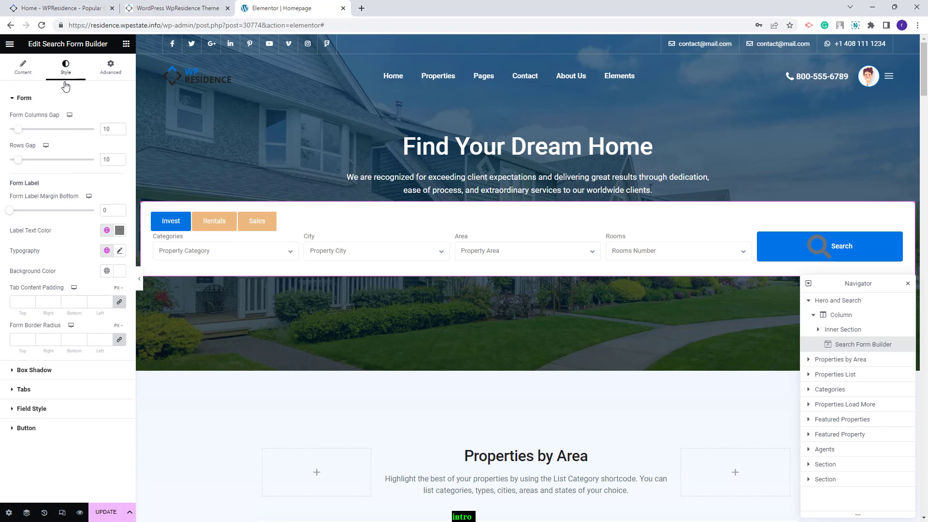
Set the form's rows gap to 0 and label bottom margin to 5.
double_click(106, 159)
text(0)
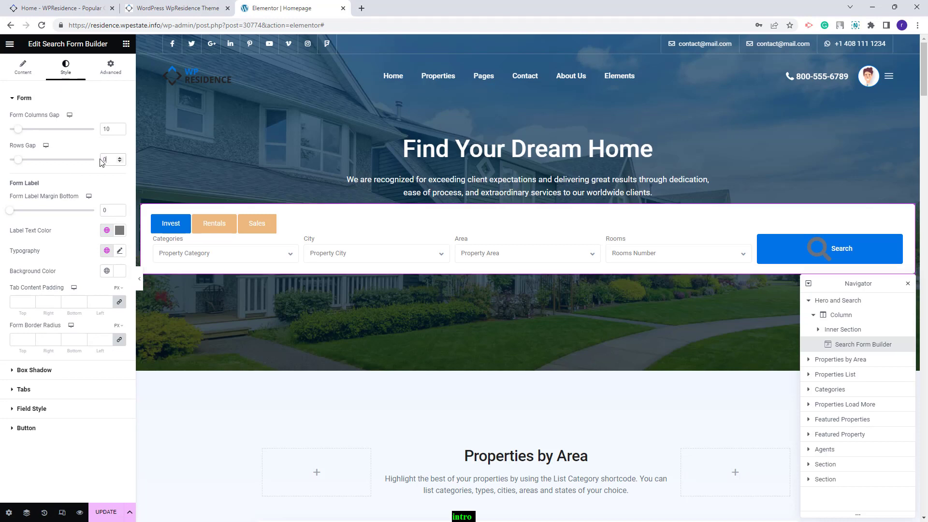
double_click(111, 209)
text(5)
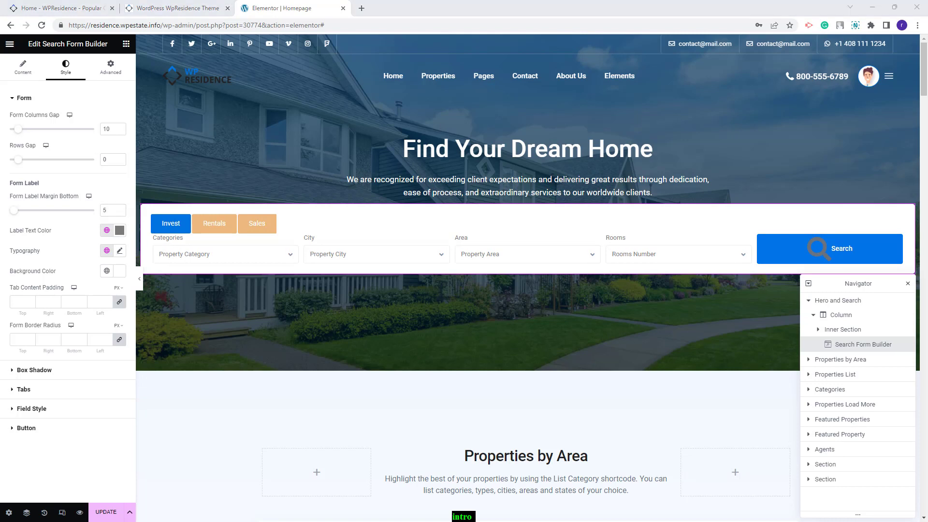
click(121, 251)
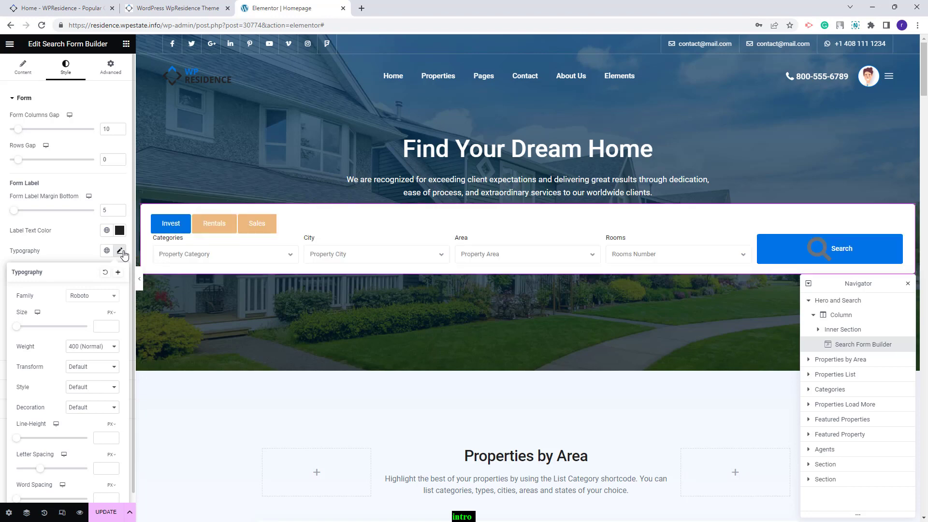
click(121, 252)
Clear the form's white background colour so it becomes transparent.
click(120, 261)
key(BackSpace)
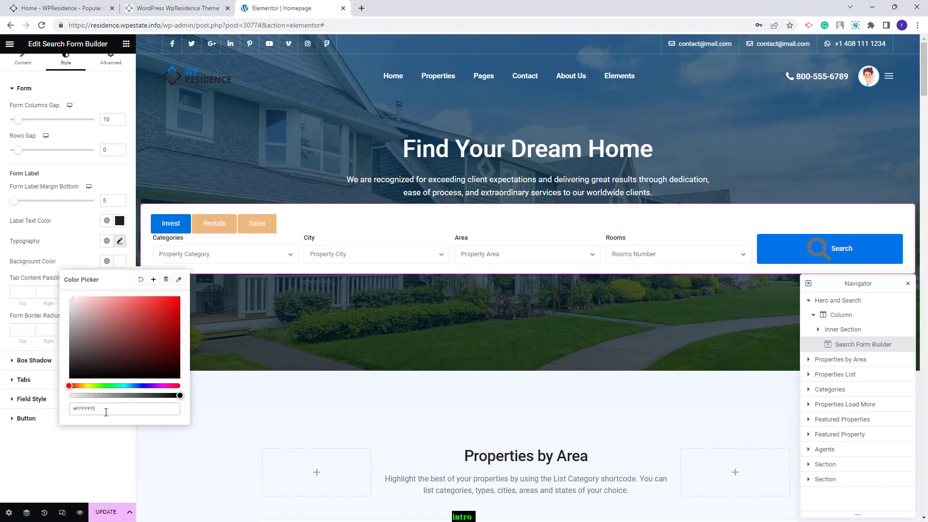
click(19, 342)
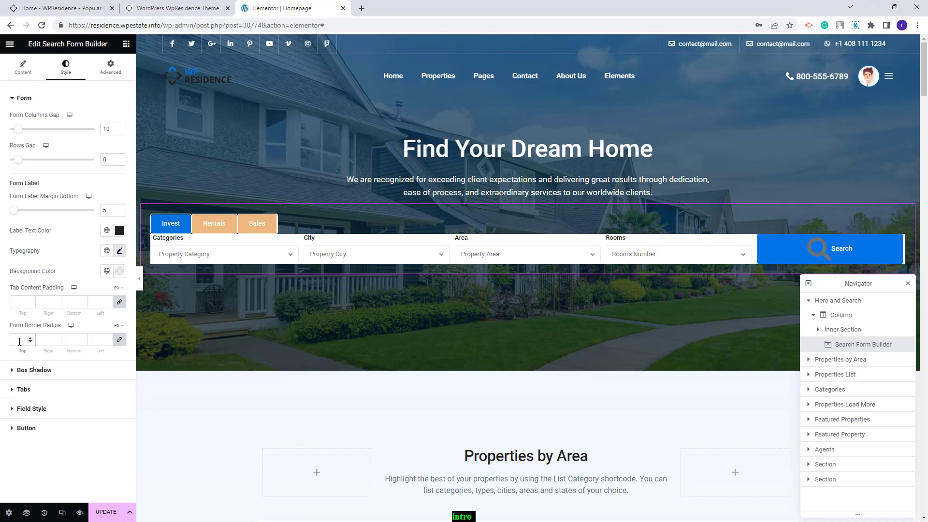
click(43, 372)
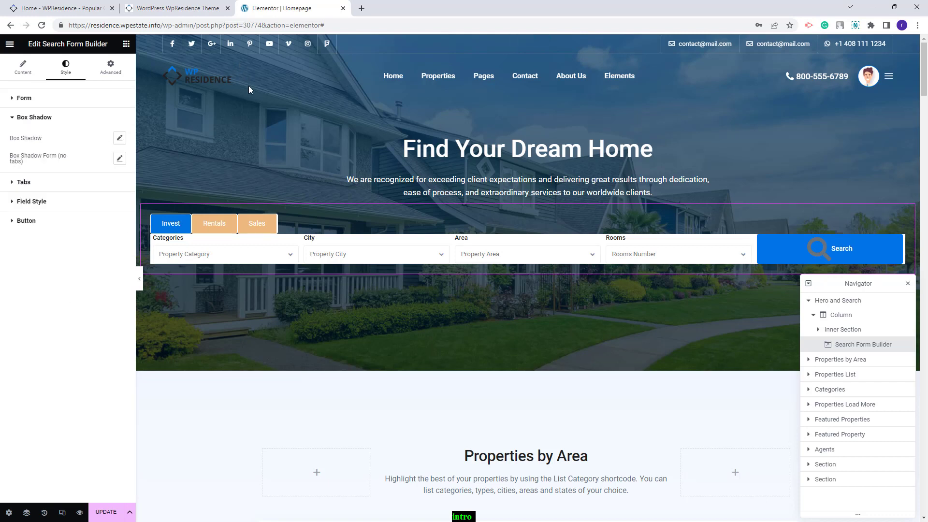
click(119, 138)
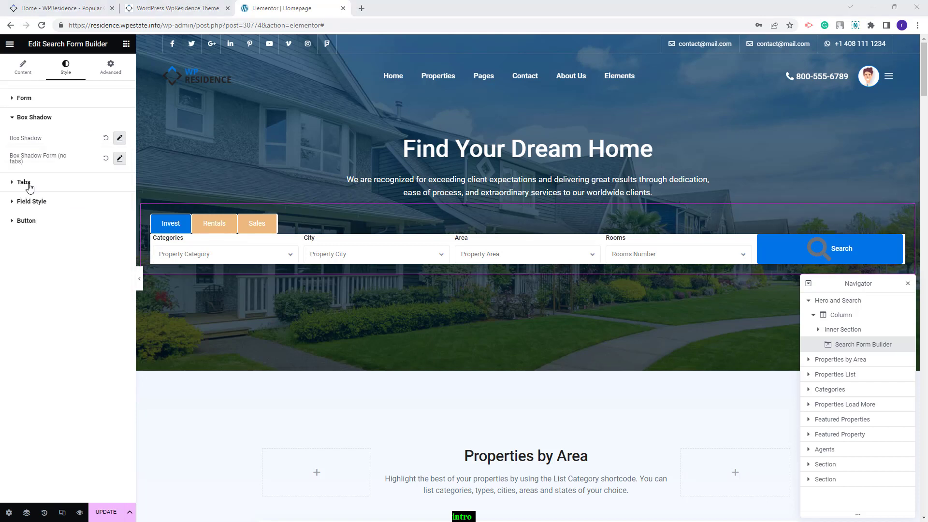
Center the Invest, Rentals and Sales tabs and make their text weight 500 (Medium).
click(29, 185)
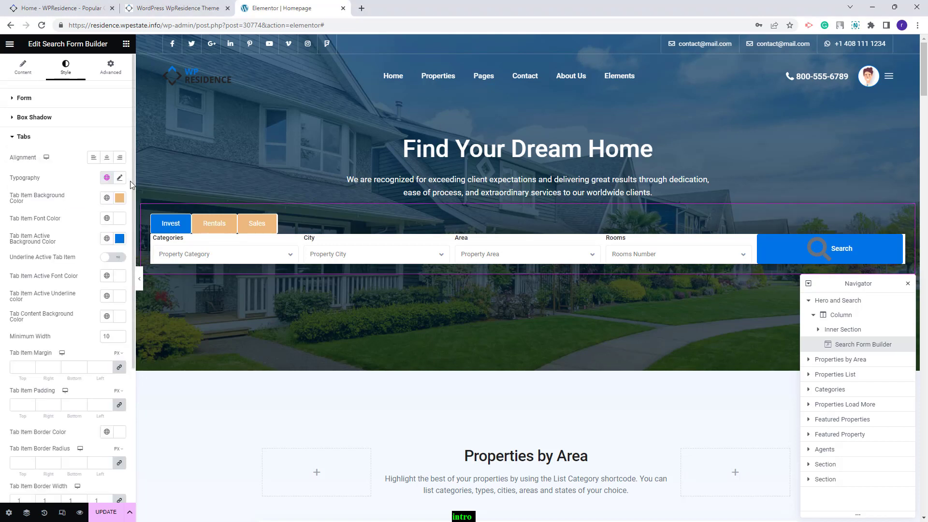
click(107, 160)
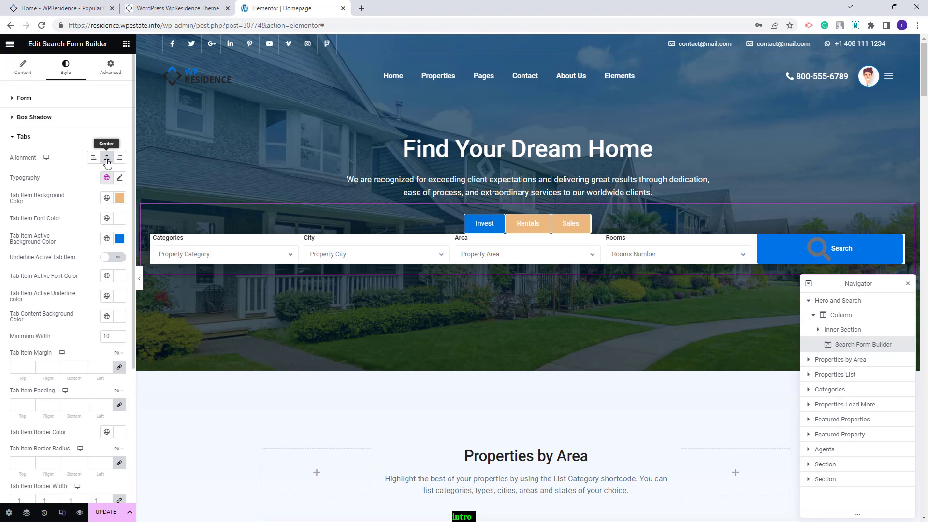
click(120, 178)
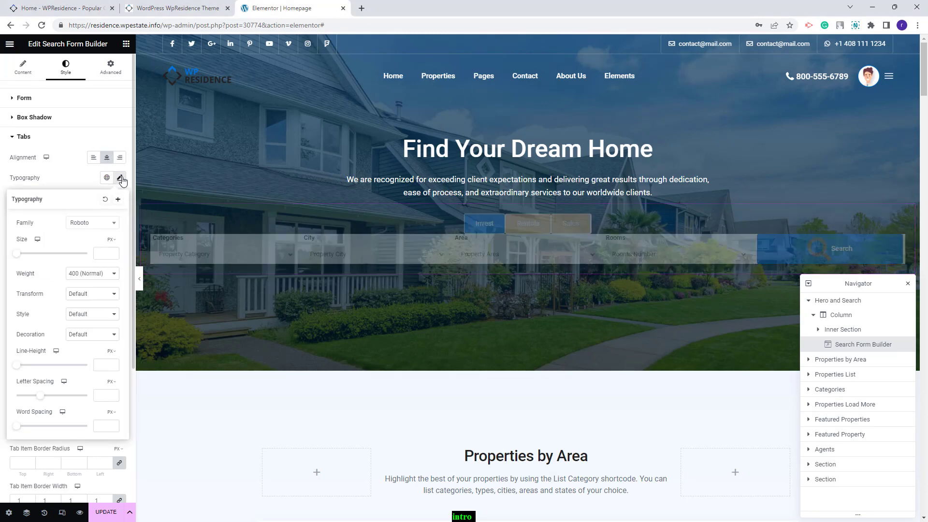
click(92, 273)
click(86, 317)
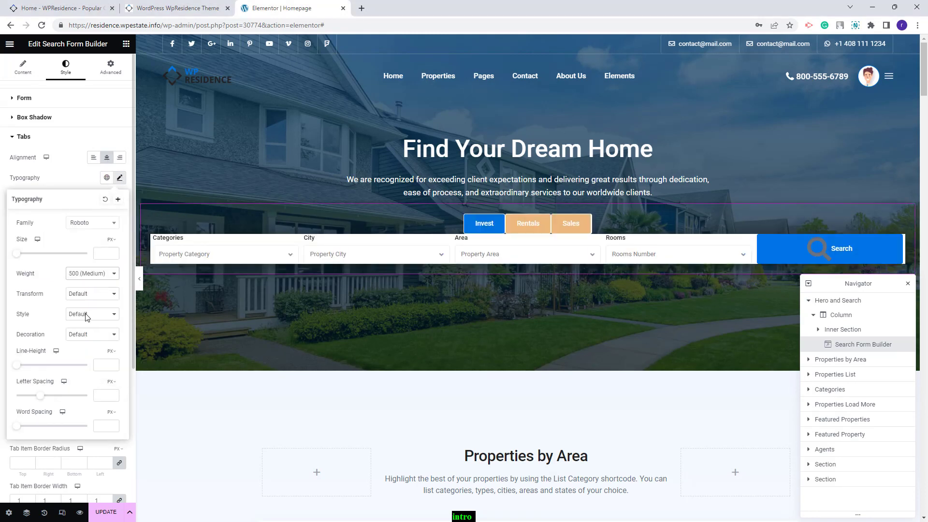
click(297, 209)
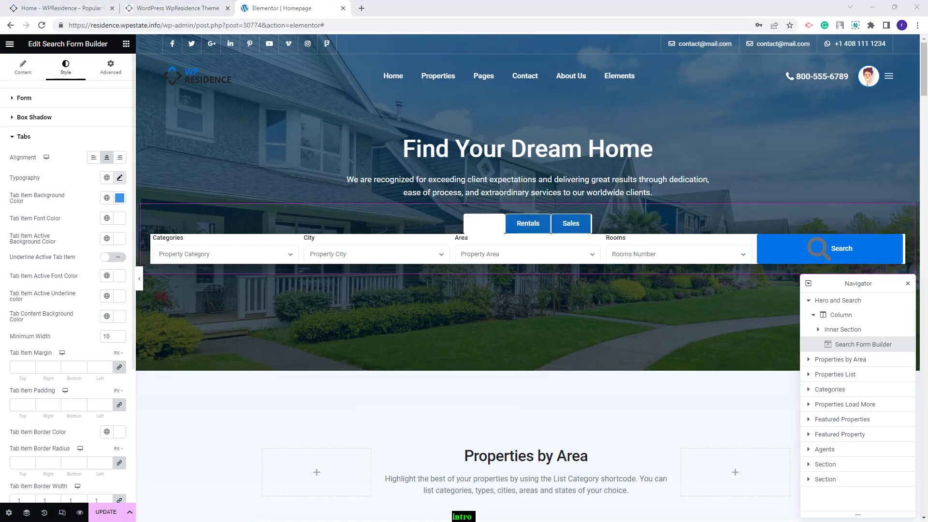
Set the active tab's text colour to #222222.
click(120, 279)
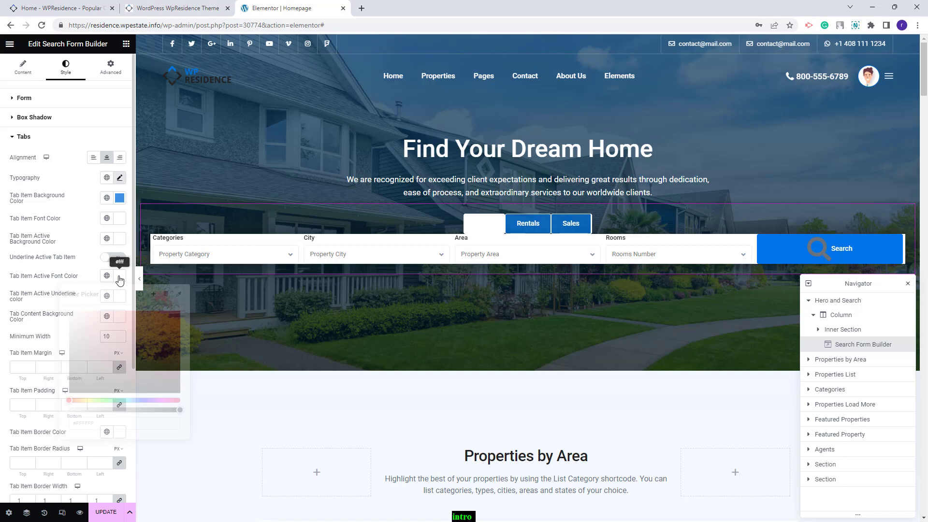
text(#222222)
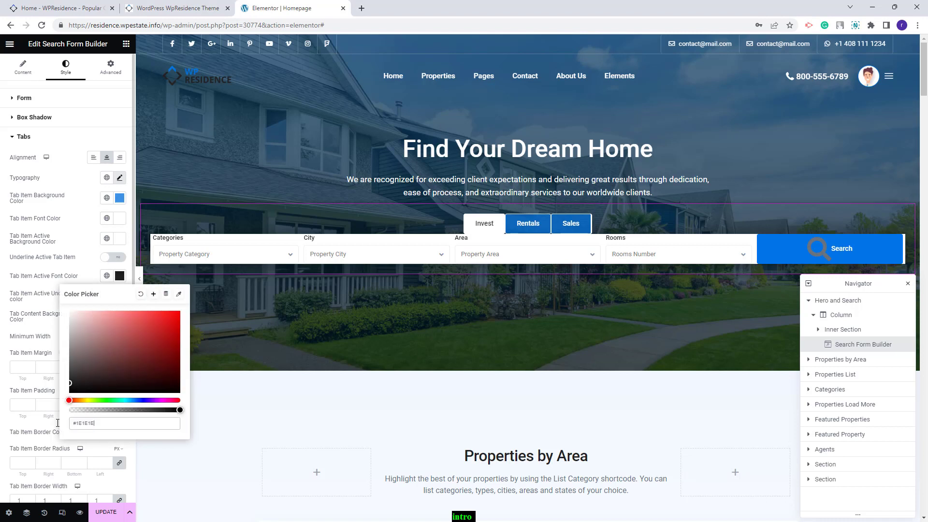
click(114, 336)
text(10)
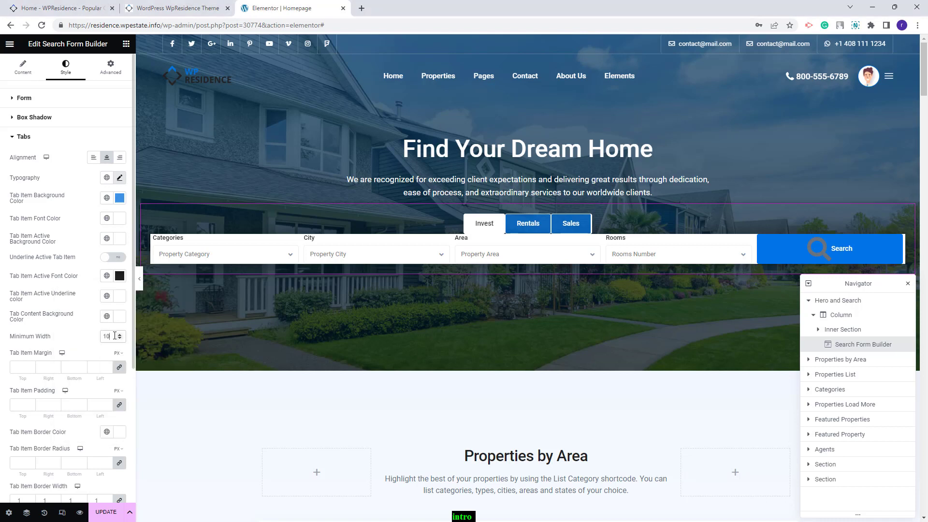
text(0)
Set the tab item margins to 1, 2 and 1.
click(19, 367)
text(1)
key(Tab)
text(2)
key(Tab)
text(0)
key(Tab)
text(1)
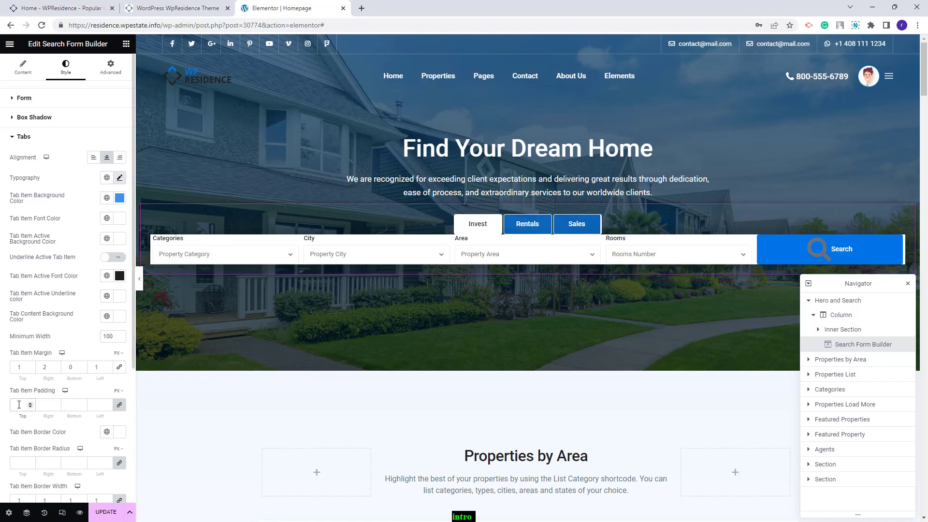
Pad the tab items 15/20/13/25 px and round their corners to 3 px.
click(19, 404)
text(15)
key(Tab)
text(20)
key(Tab)
text(13)
key(Tab)
text(25)
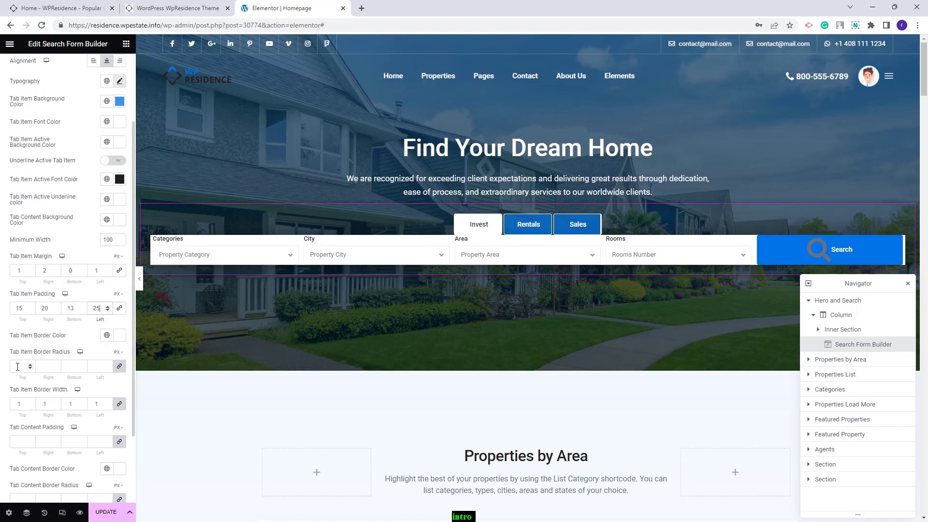
click(17, 366)
text(3)
Set tab border width 0, and give the tab content 26/22/30/23 padding and 5 px radius.
double_click(19, 404)
text(0)
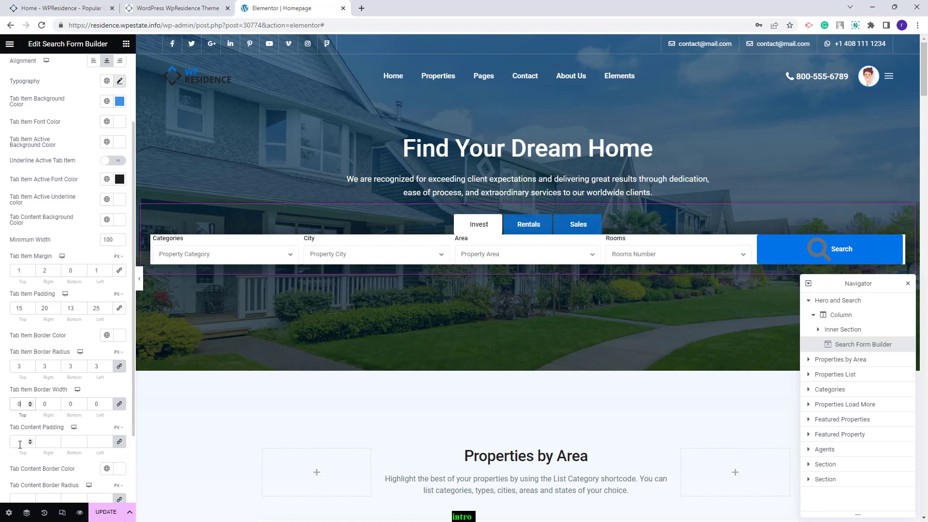
text(26)
key(Tab)
text(22)
key(Tab)
text(30)
key(Tab)
text(23)
scroll(87, 406, down, 2)
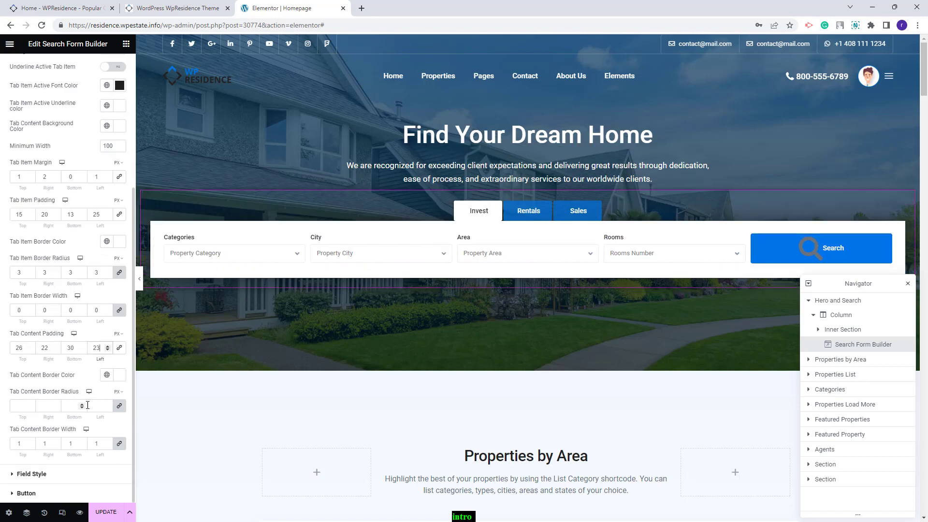
click(24, 405)
text(5)
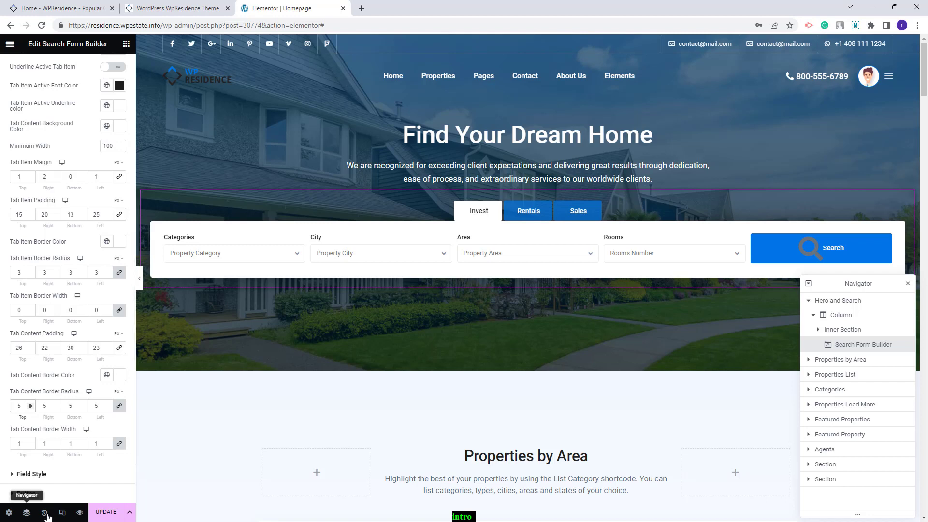
Darken the search fields' text colour and set its size to 15 px.
click(29, 475)
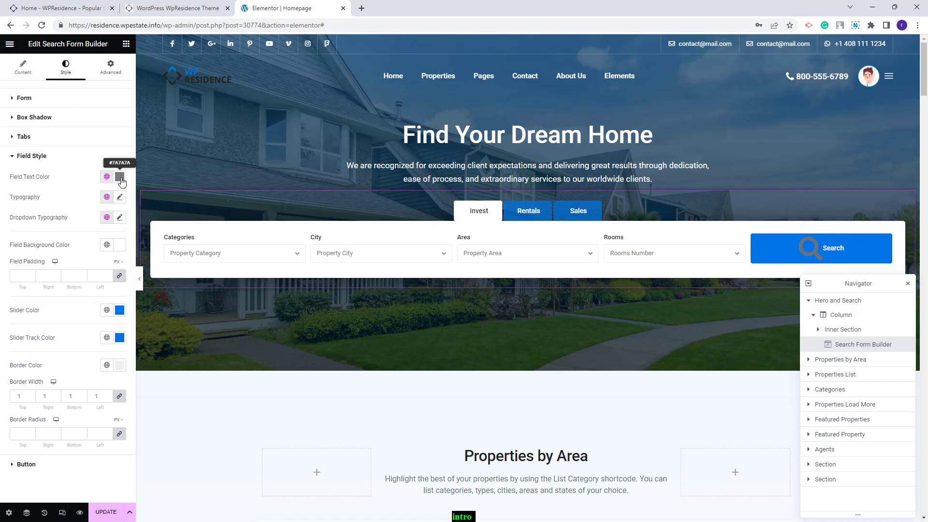
click(120, 177)
drag(115, 324, 72, 323)
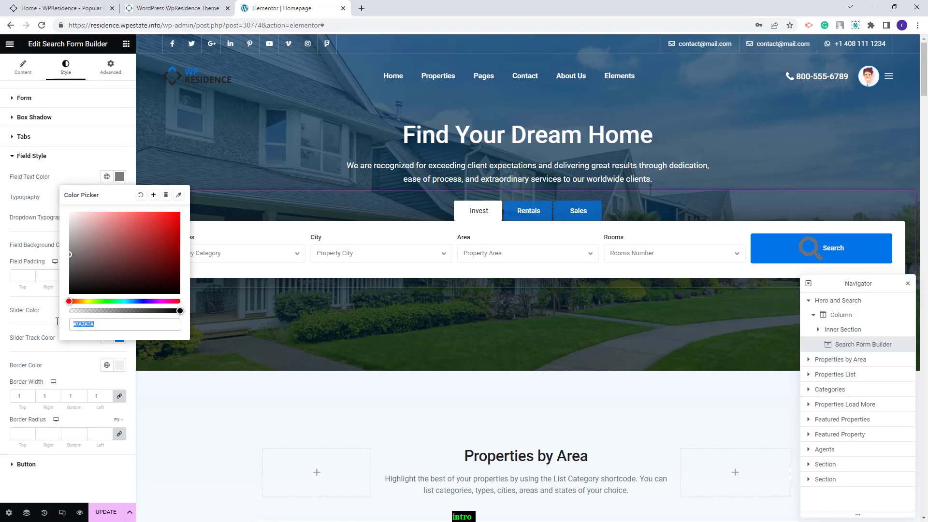
click(120, 177)
click(120, 198)
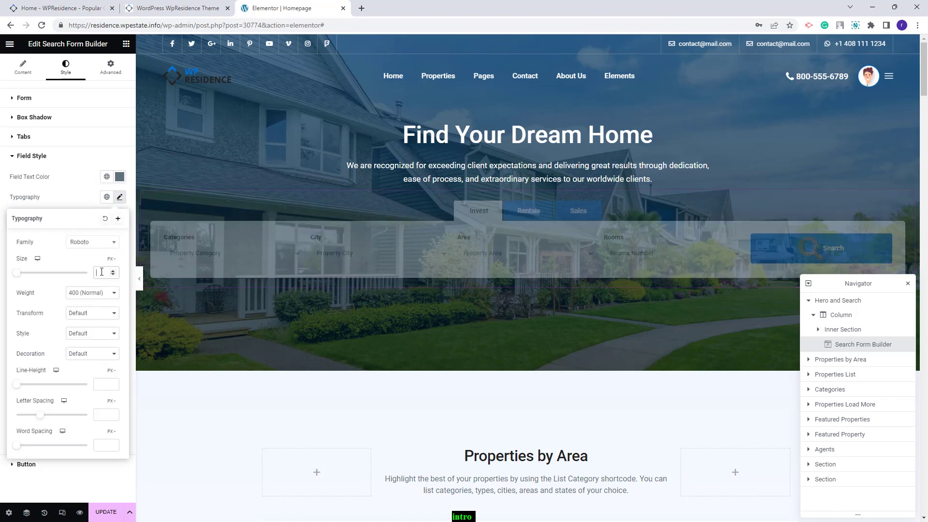
text(15)
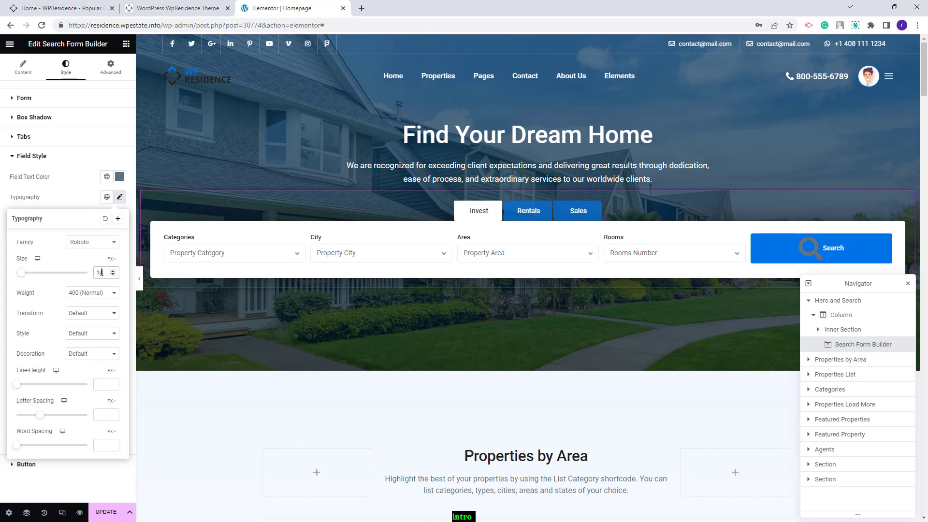
click(120, 197)
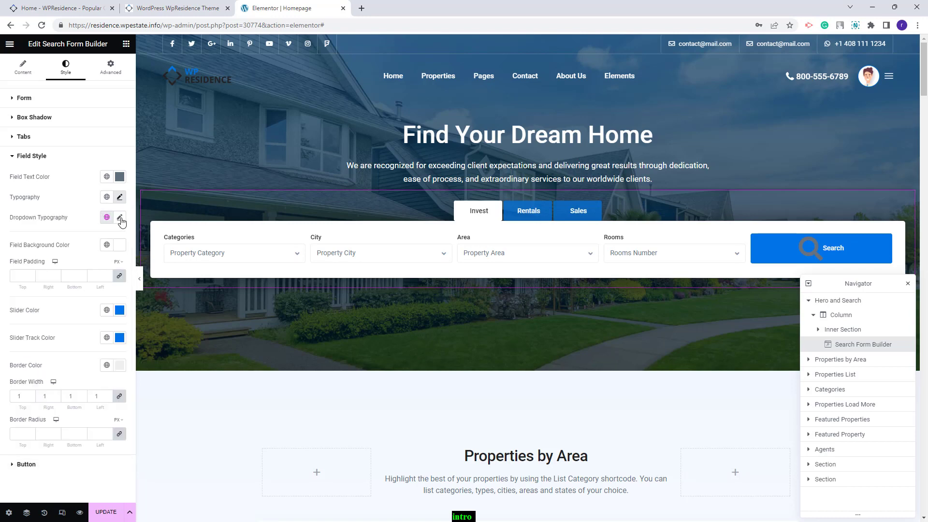
Set the dropdown text size to 14 px, leaving the field background colour unchanged.
click(120, 218)
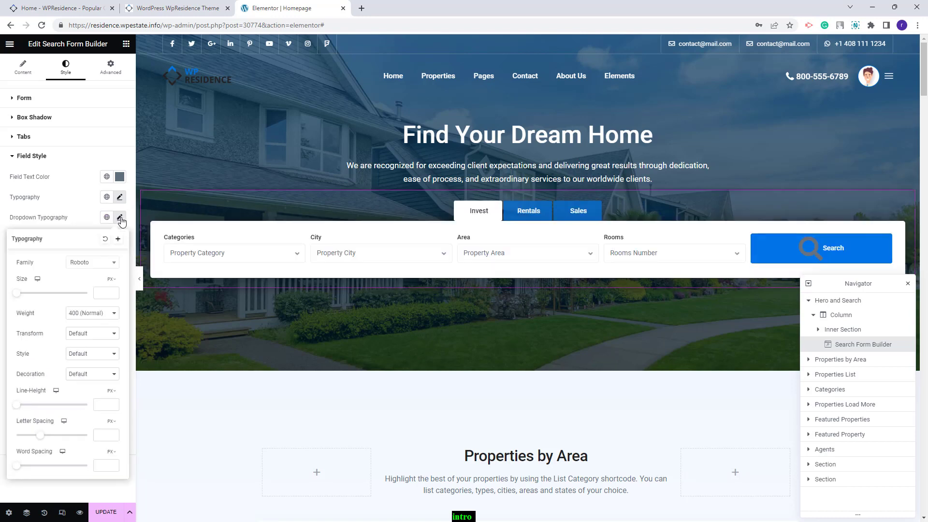
click(95, 293)
text(14)
click(120, 218)
click(119, 244)
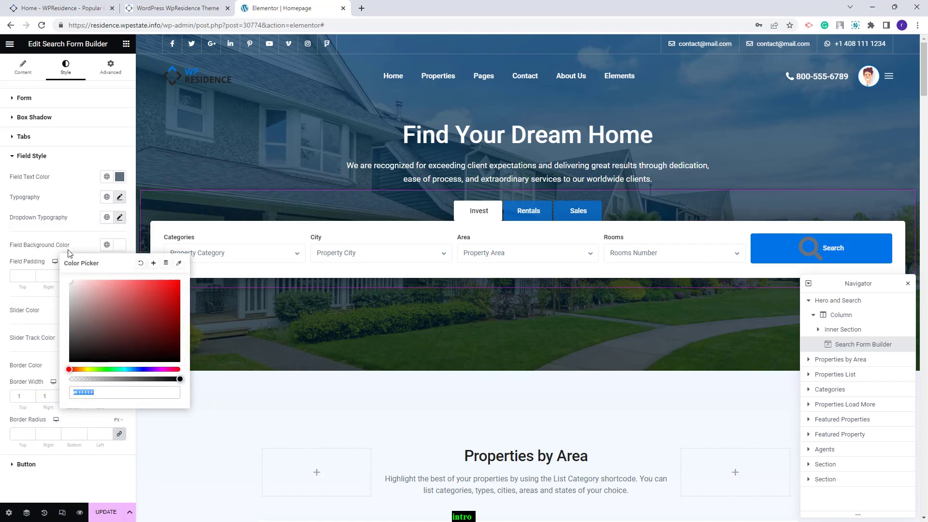
click(83, 231)
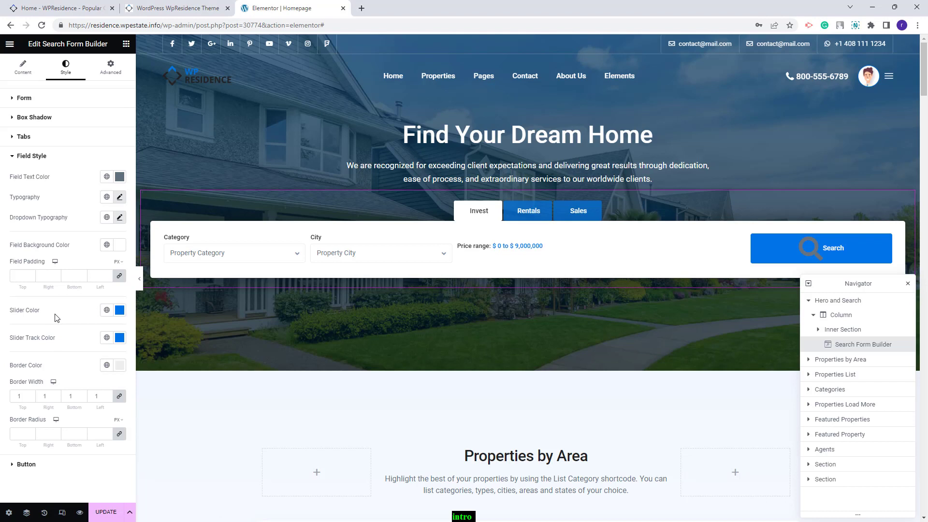
click(32, 156)
click(29, 175)
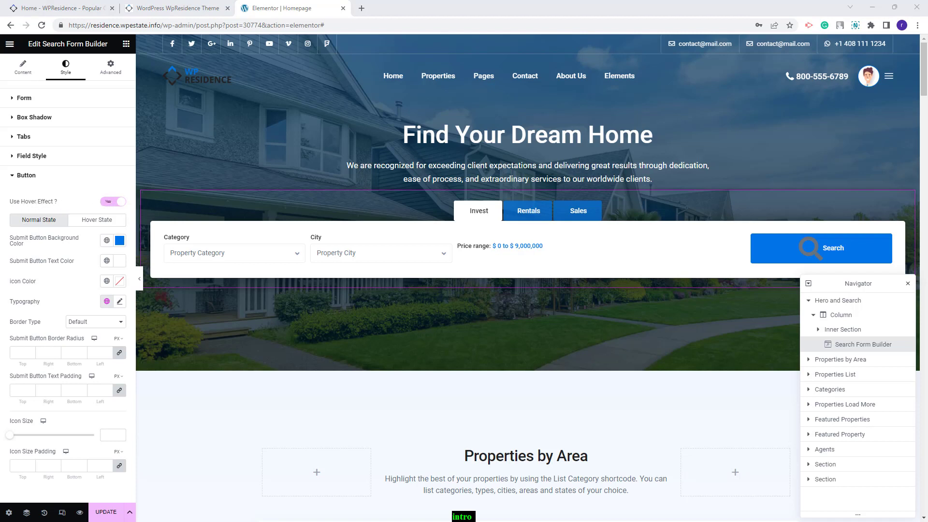
Remove the button icon's dark colour and give the Search button a 1 px solid border.
click(119, 280)
drag(97, 429, 54, 427)
key(BackSpace)
click(94, 322)
click(95, 321)
click(89, 346)
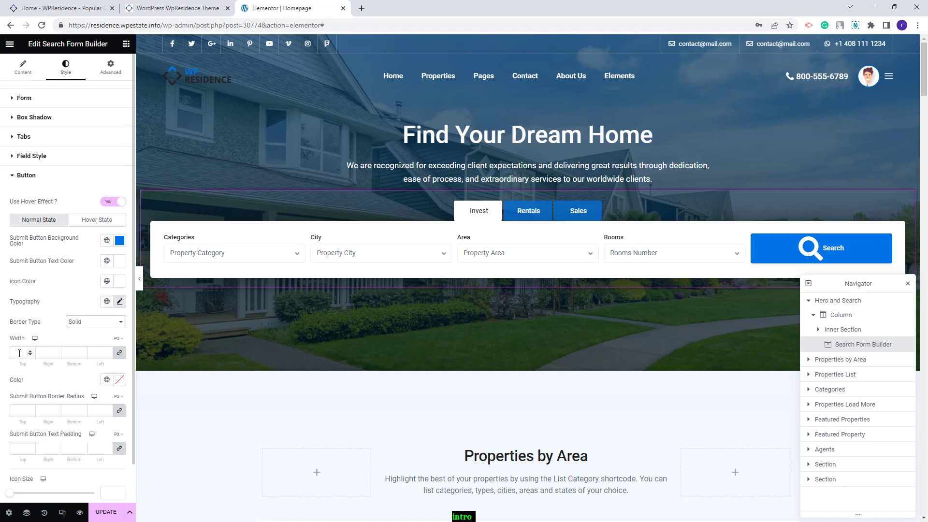
click(19, 353)
text(1)
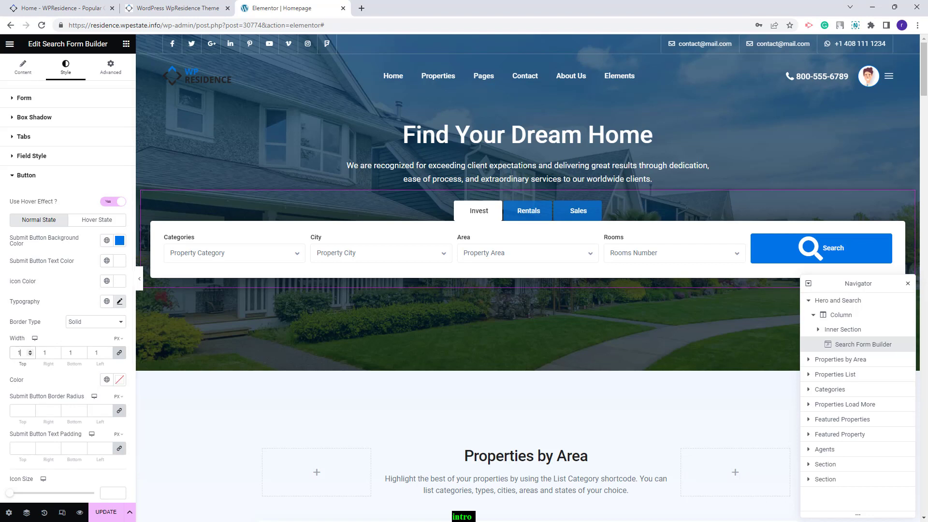
Set the button's text padding to 0 and its icon size to 14 px.
scroll(20, 405, down, 1)
click(20, 406)
text(0)
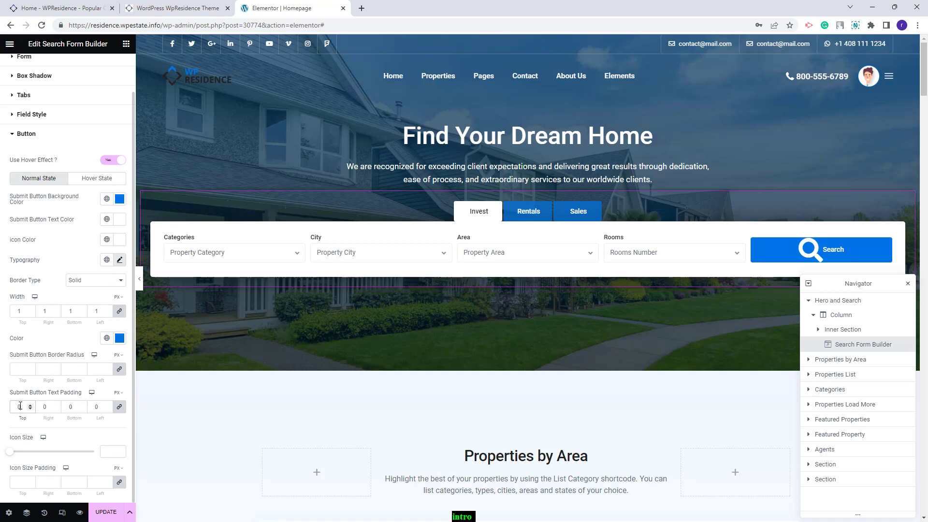
click(109, 452)
text(14)
click(20, 483)
scroll(85, 225, up, 2)
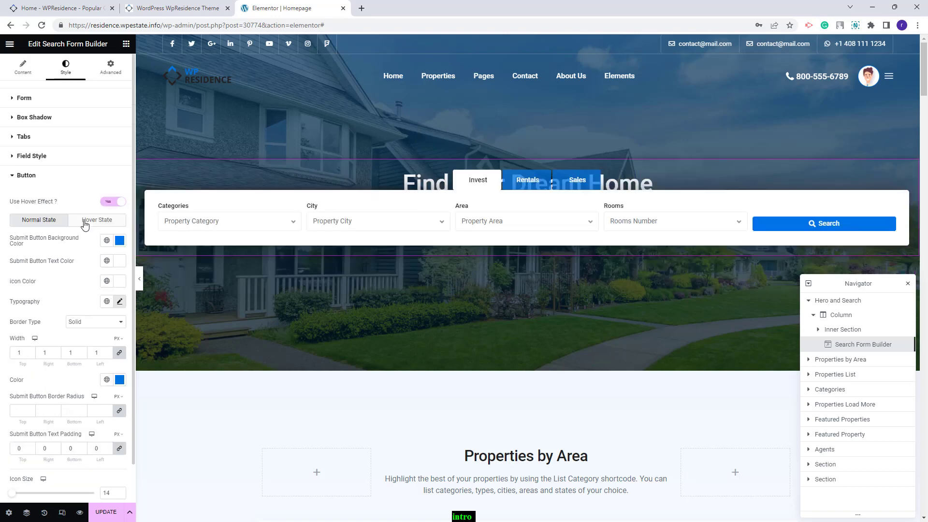
Make the Search button's icon colour blue in the Hover state, then return to Normal.
click(85, 221)
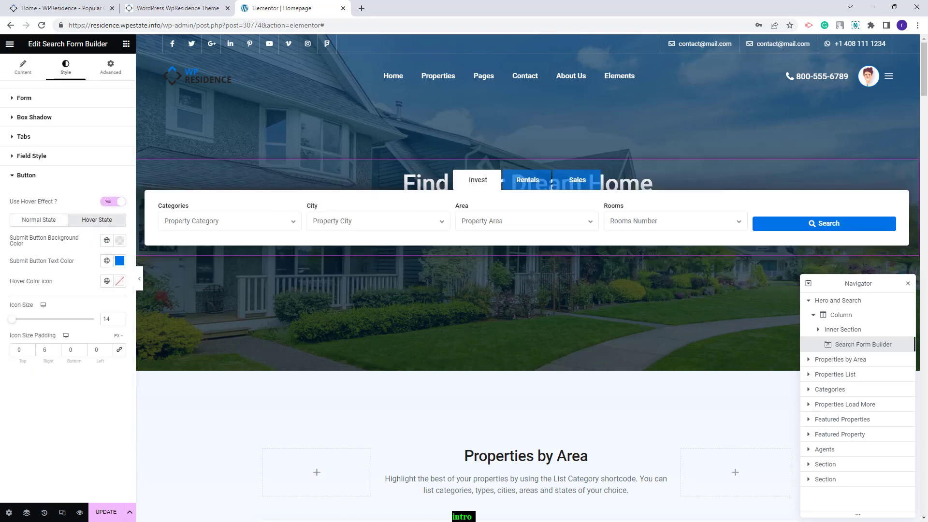
click(120, 284)
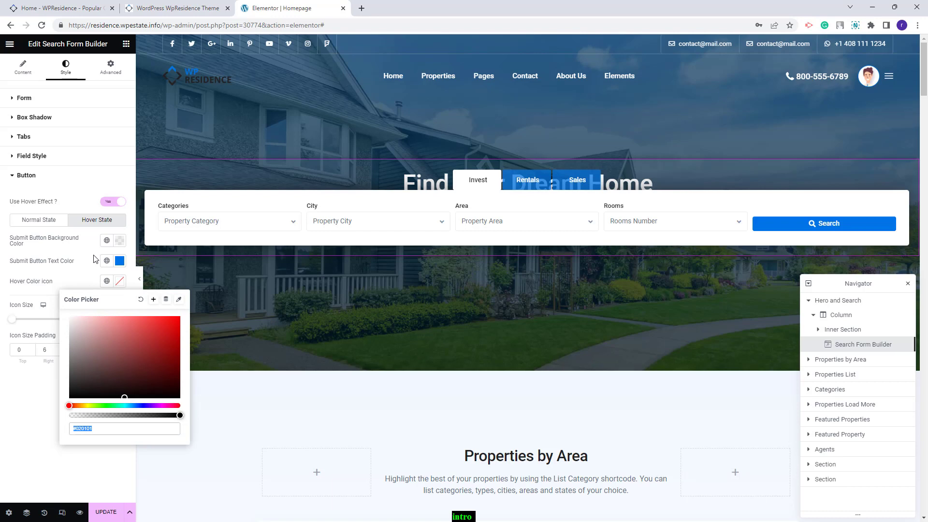
drag(105, 427, 58, 422)
key(ctrl+v)
click(58, 422)
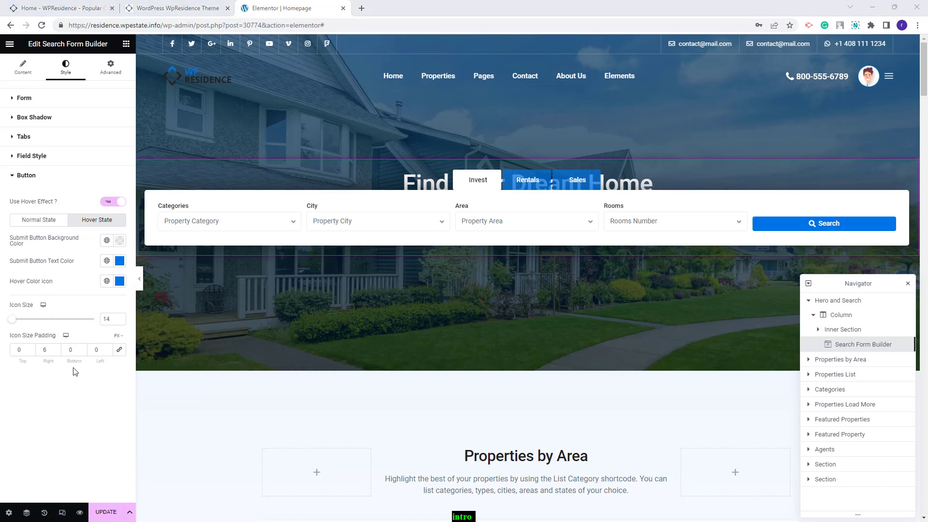
click(39, 220)
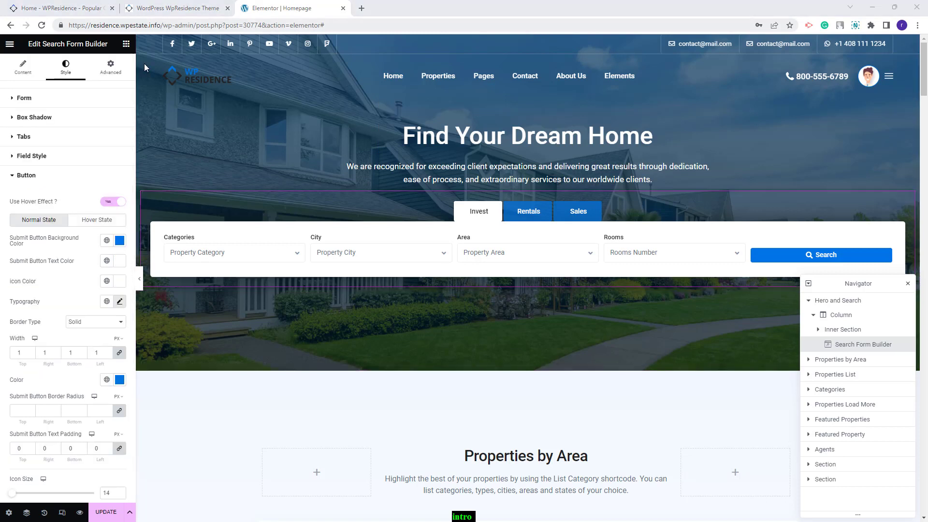
click(111, 72)
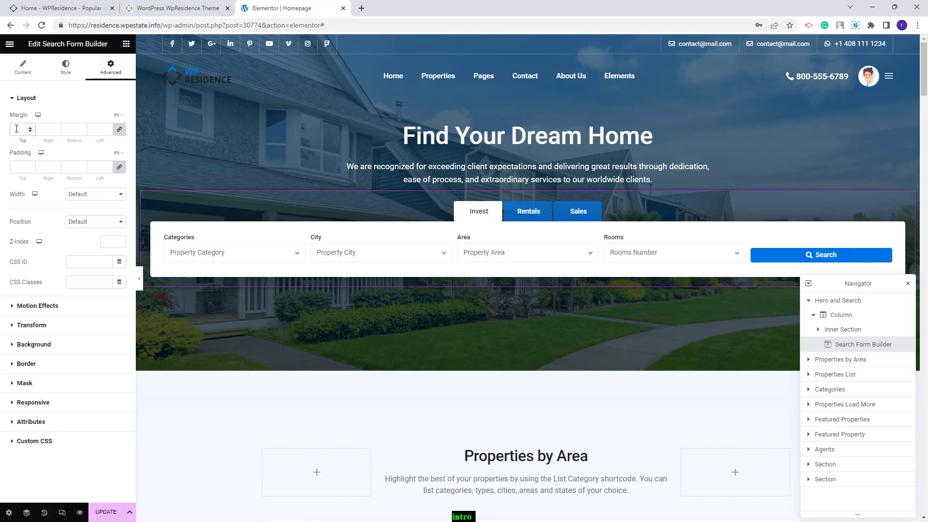
Position the search form absolutely with offsets -2 px horizontal and 305 px vertical, then update the page.
click(88, 224)
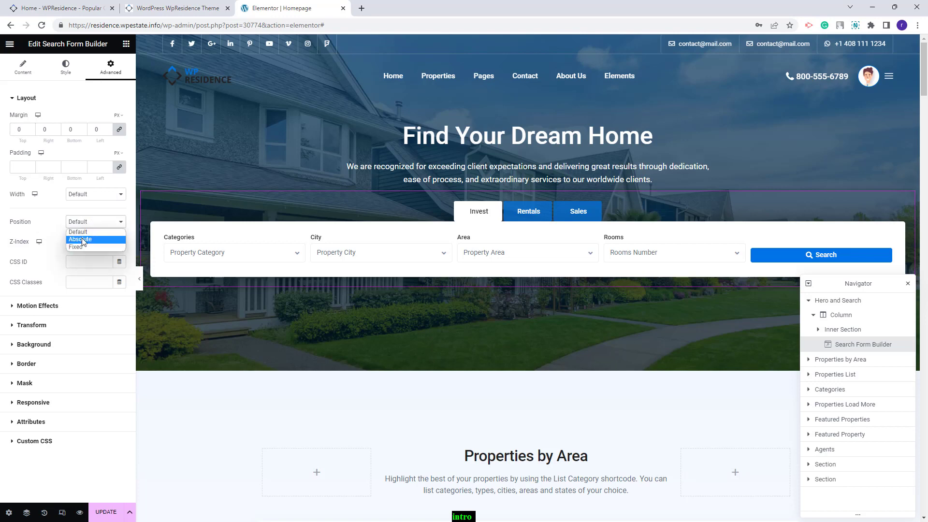
click(80, 239)
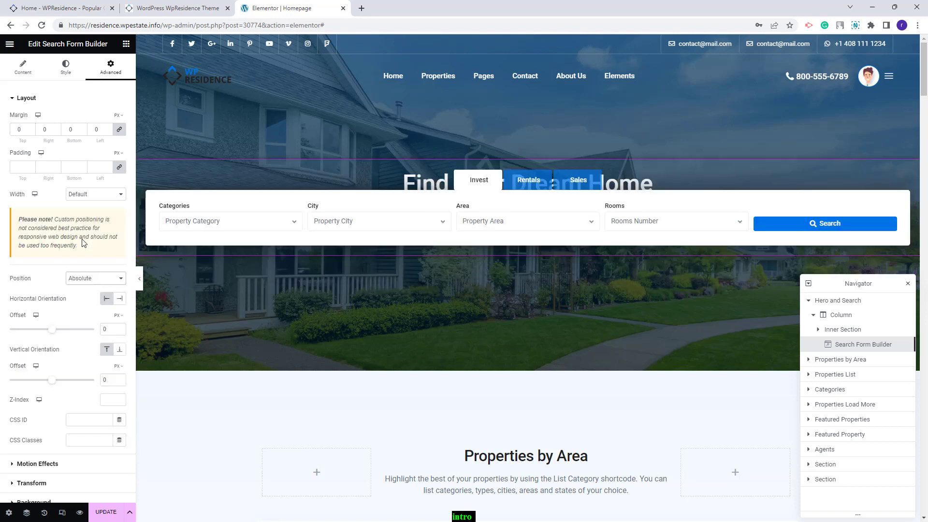
double_click(109, 328)
text(-2)
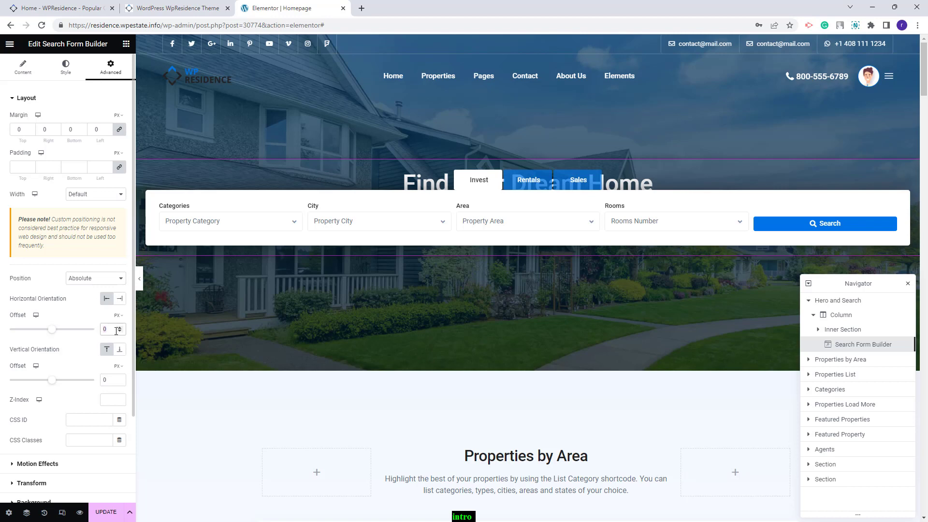
click(111, 378)
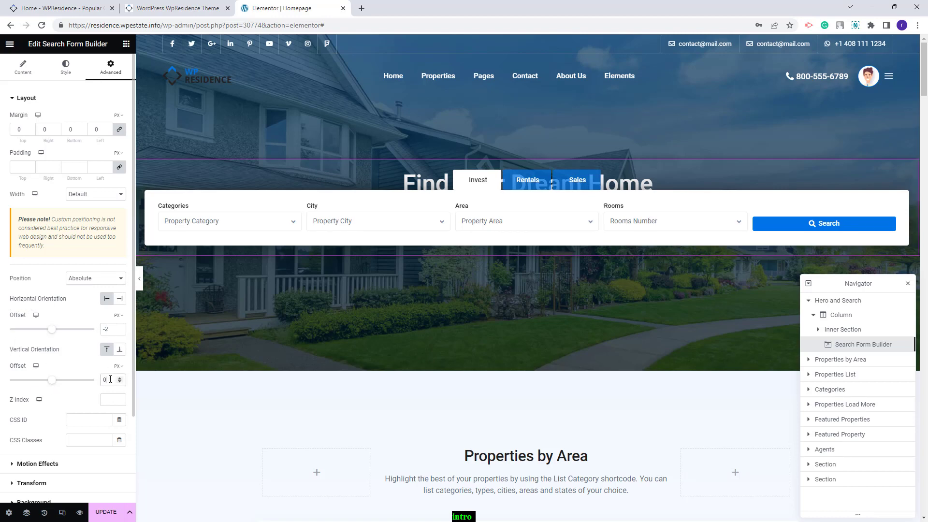
text(305)
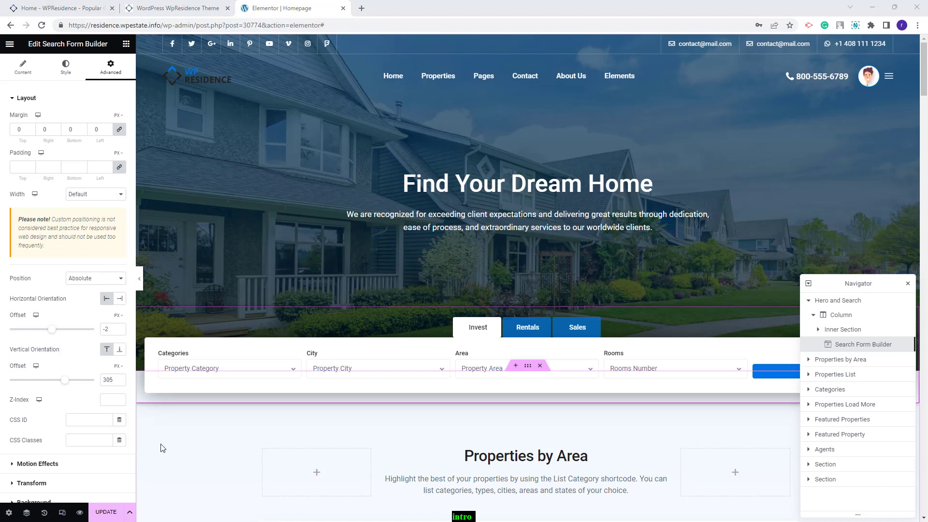
click(106, 512)
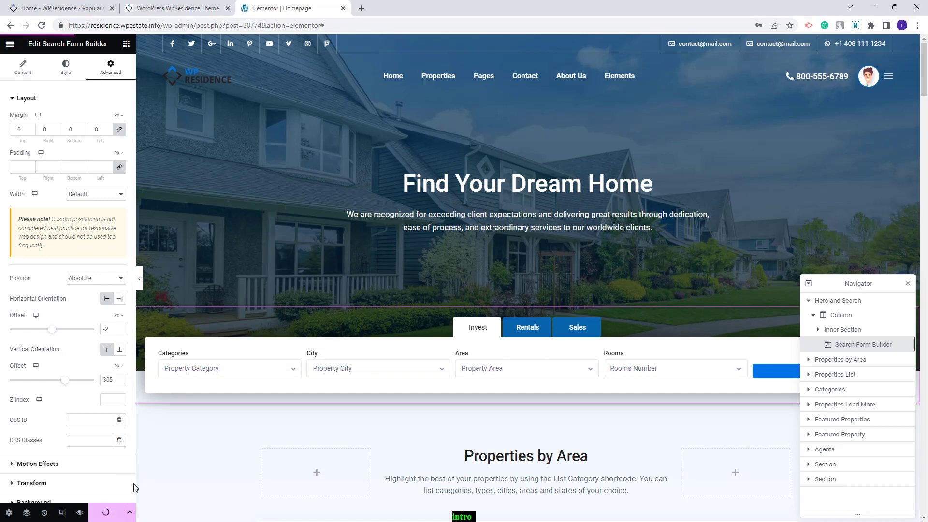